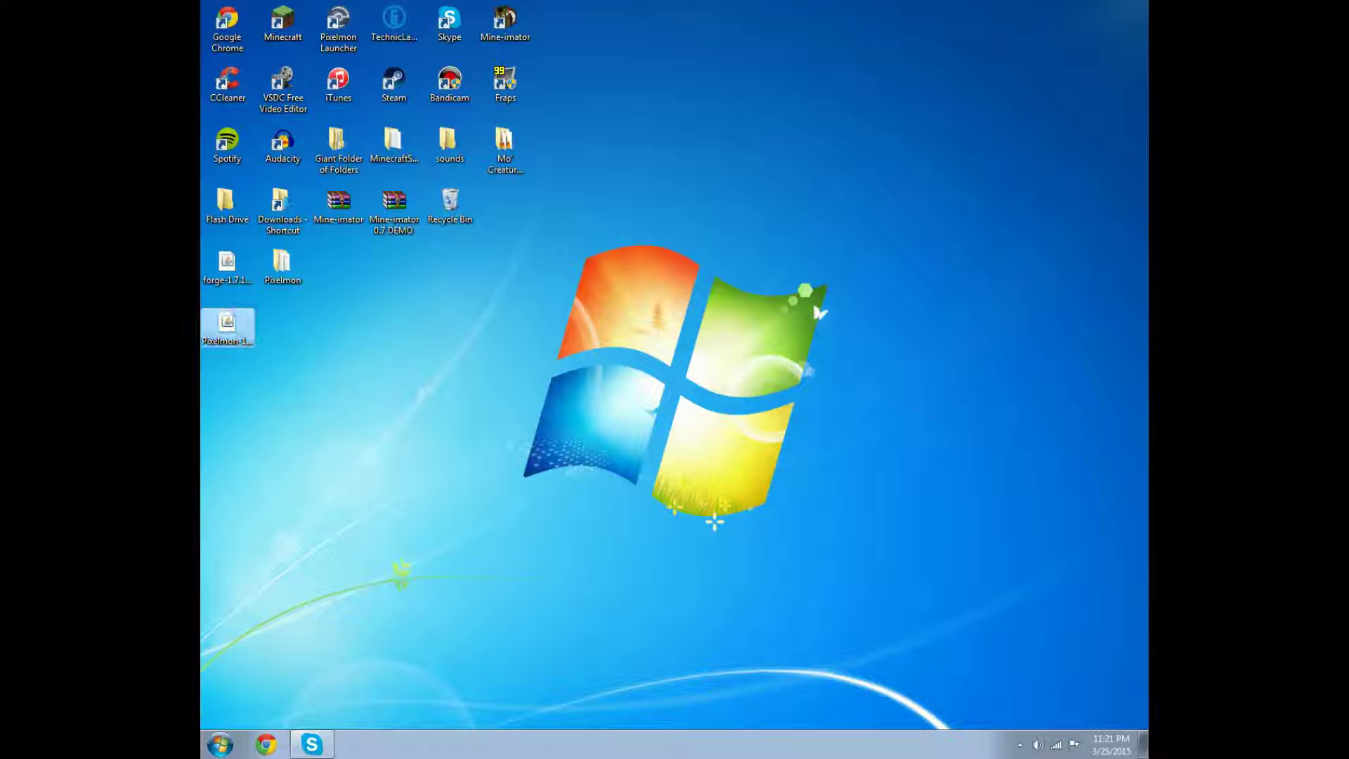
Check the downloaded Pixelmon jar and Forge installer files and their full names.
double_click(338, 28)
click(227, 327)
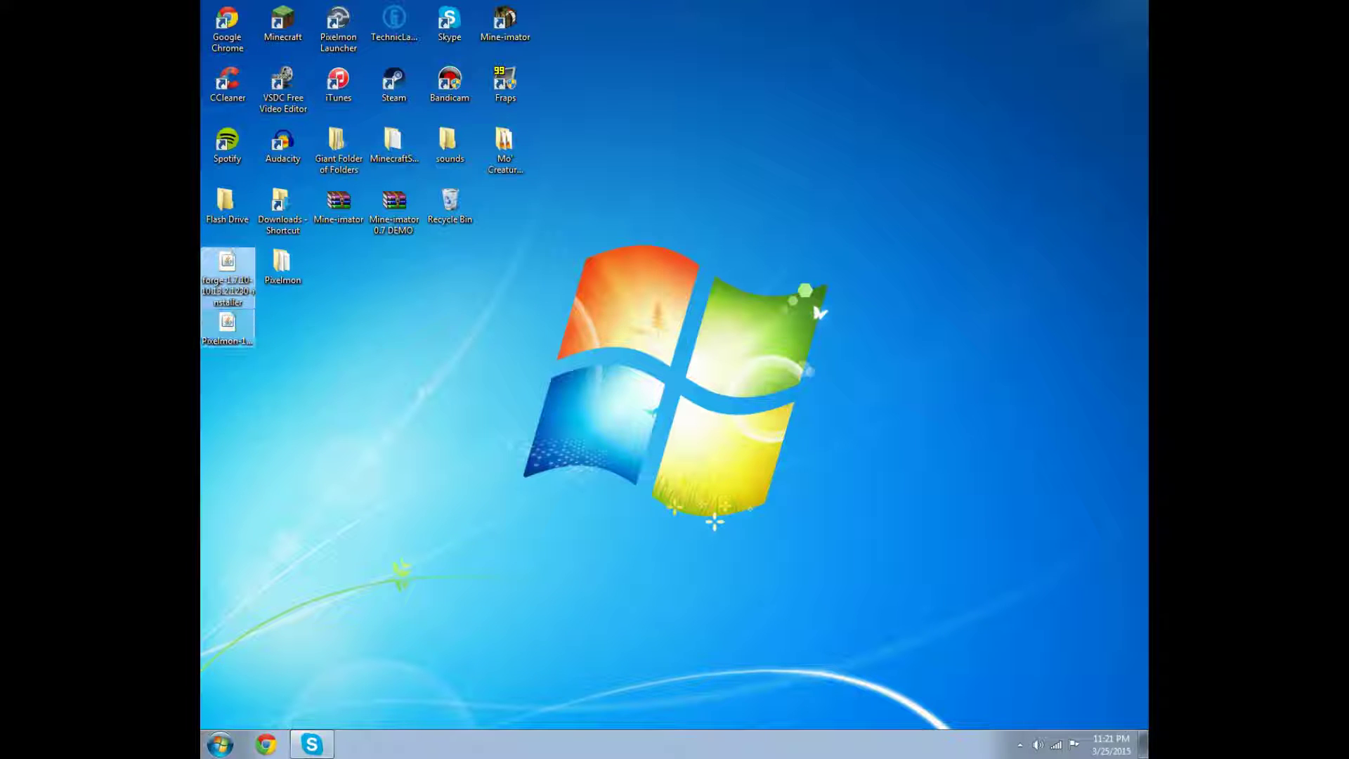
click(226, 327)
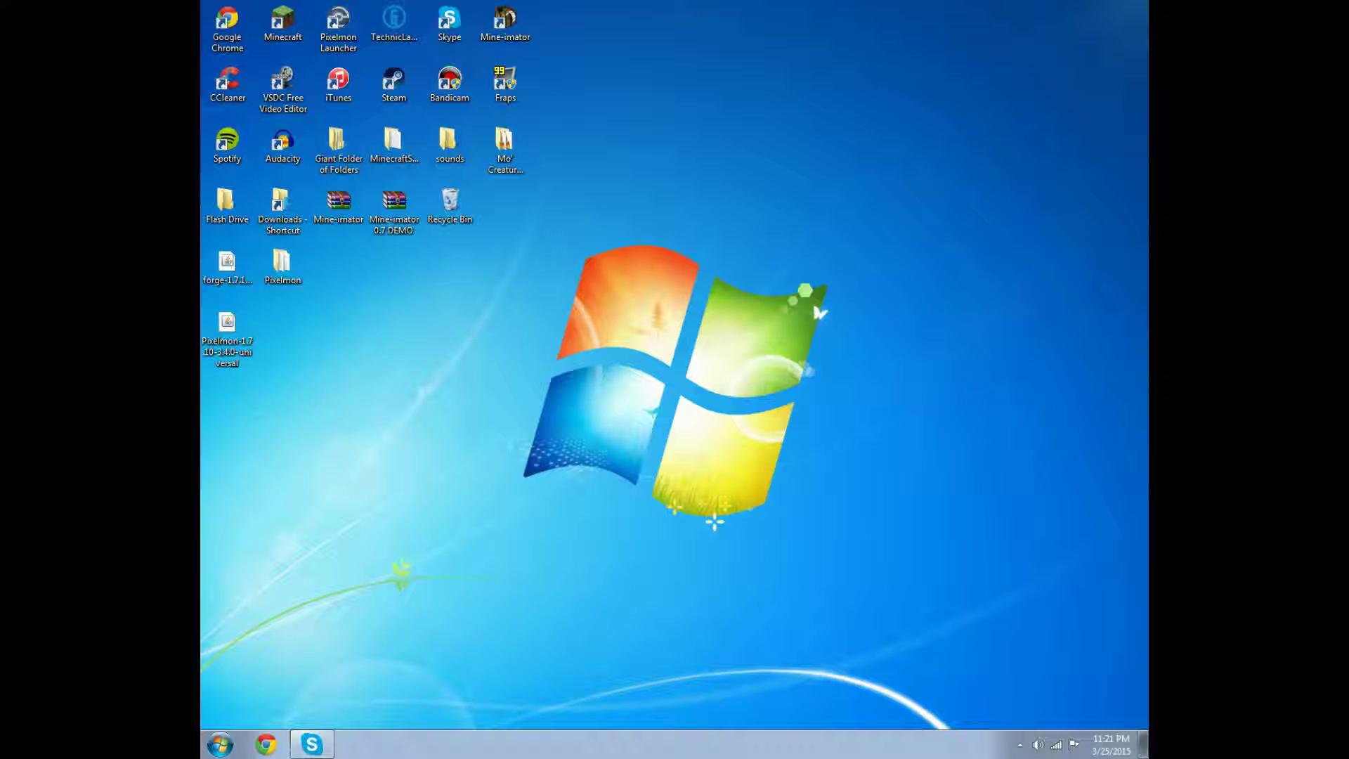
mouse_move(787, 528)
mouse_down()
mouse_move(610, 414)
mouse_move(551, 310)
mouse_move(549, 241)
mouse_up()
mouse_move(829, 259)
mouse_down()
mouse_move(803, 331)
mouse_move(633, 573)
mouse_move(554, 572)
mouse_move(527, 517)
mouse_move(511, 529)
mouse_up()
mouse_move(572, 236)
mouse_down()
mouse_move(843, 527)
mouse_move(811, 520)
mouse_up()
mouse_move(539, 225)
mouse_down()
mouse_move(795, 562)
mouse_move(828, 564)
mouse_up()
mouse_move(833, 251)
mouse_down()
mouse_move(496, 371)
mouse_move(496, 540)
mouse_move(506, 514)
mouse_up()
mouse_move(545, 211)
mouse_down()
mouse_move(797, 556)
mouse_move(833, 559)
mouse_up()
mouse_move(835, 220)
mouse_down()
mouse_move(451, 514)
mouse_move(635, 538)
mouse_up()
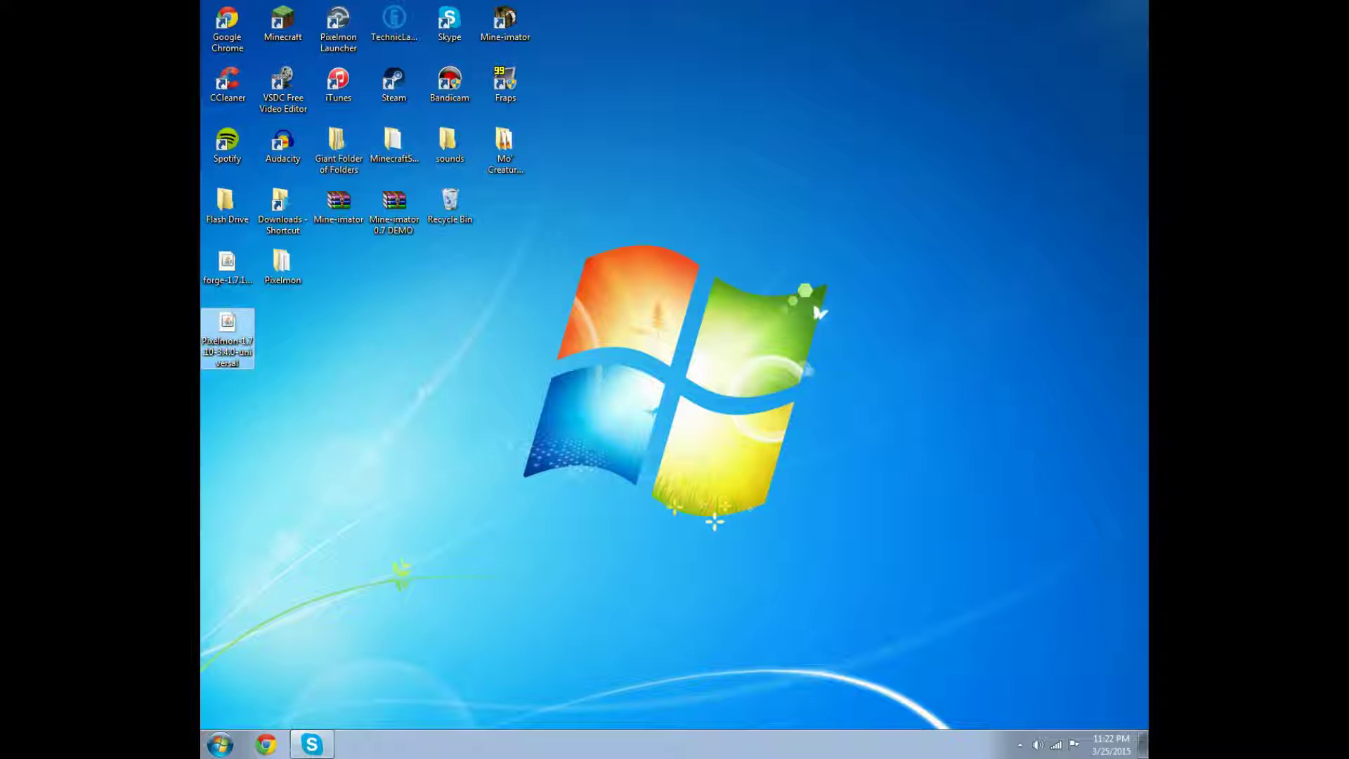
click(227, 267)
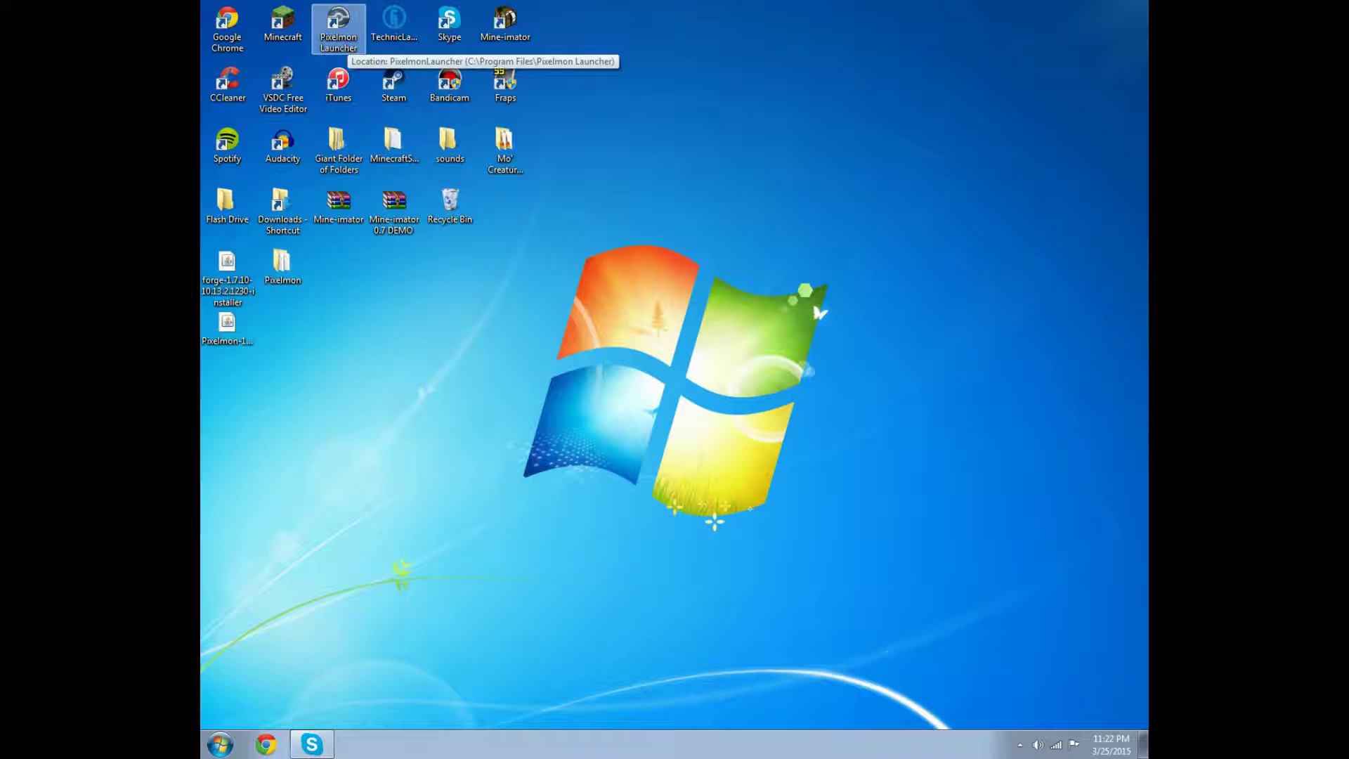
Start Pixelmon Launcher and sign in with the Minecraft account e-mail and password.
click(338, 28)
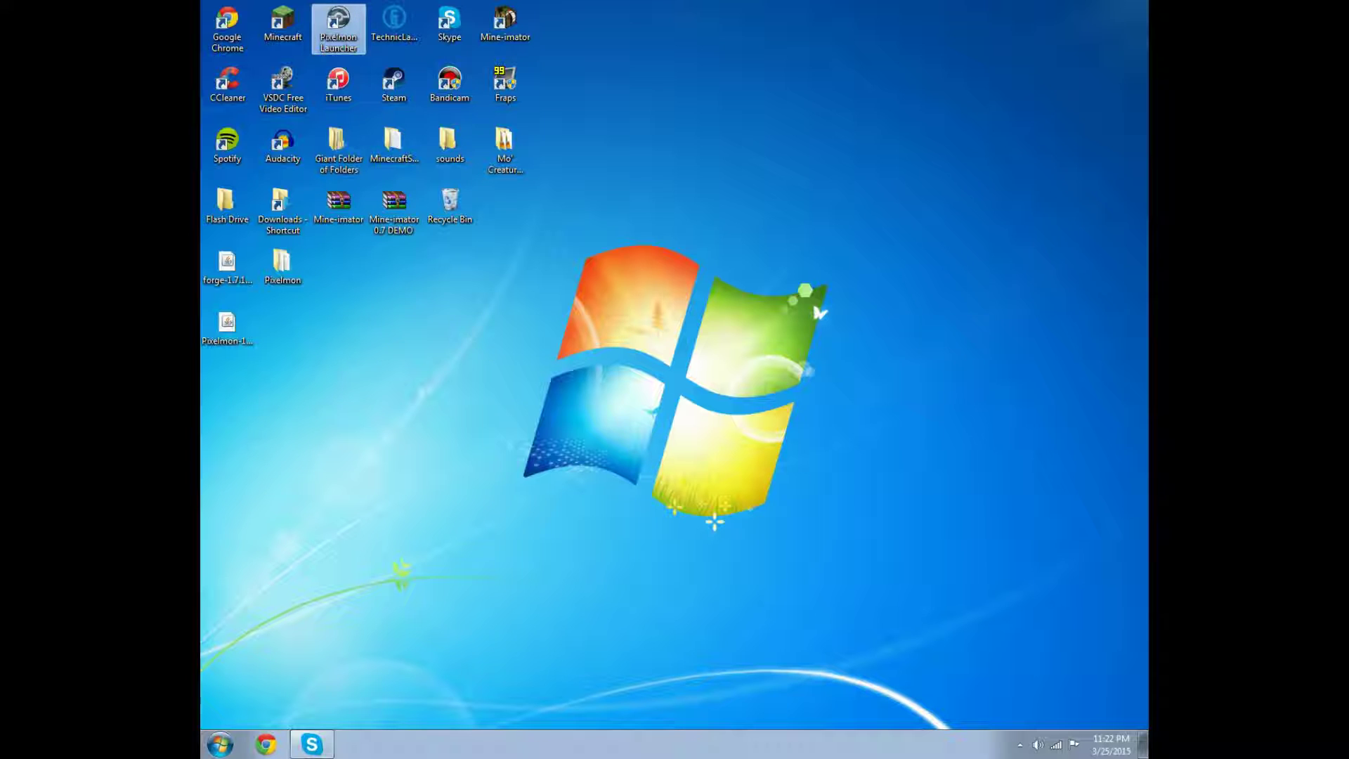
key(Return)
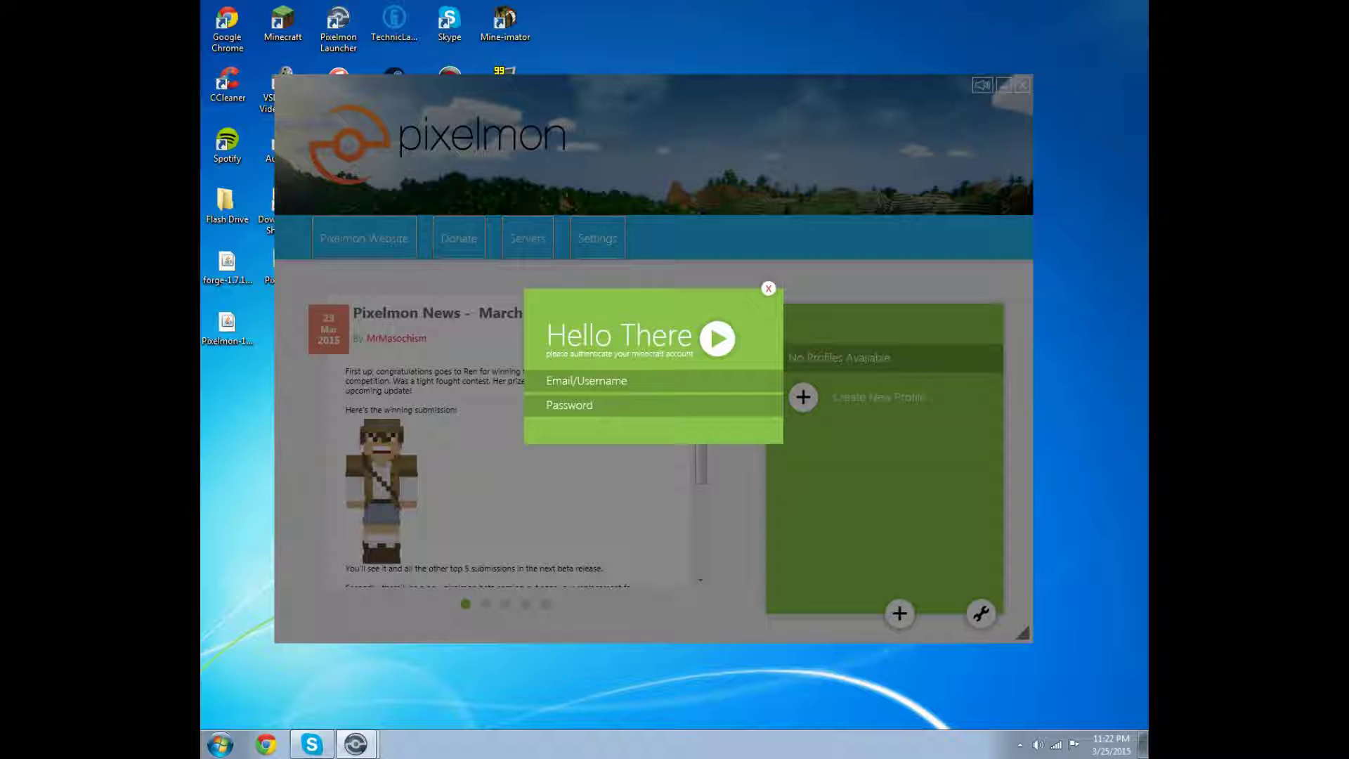
click(548, 381)
key(Return)
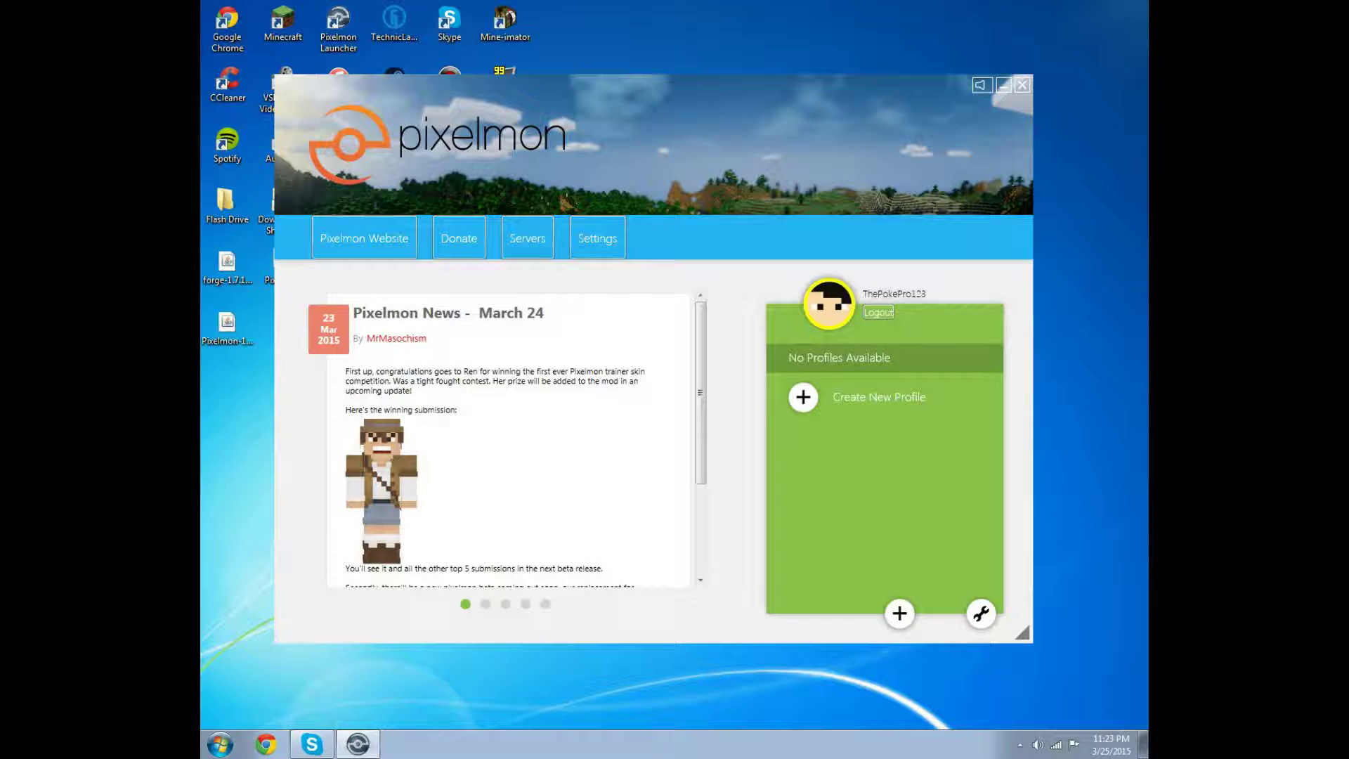
key(Return)
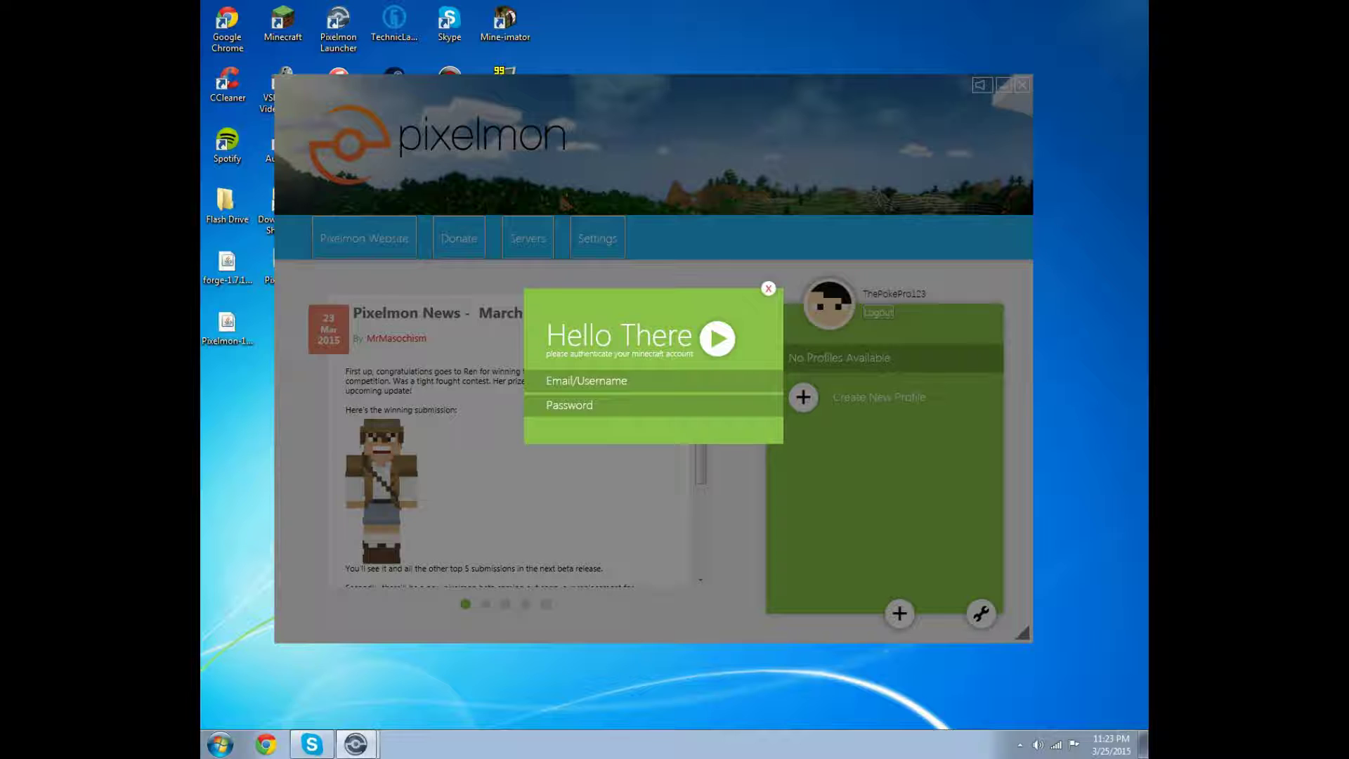
key(Escape)
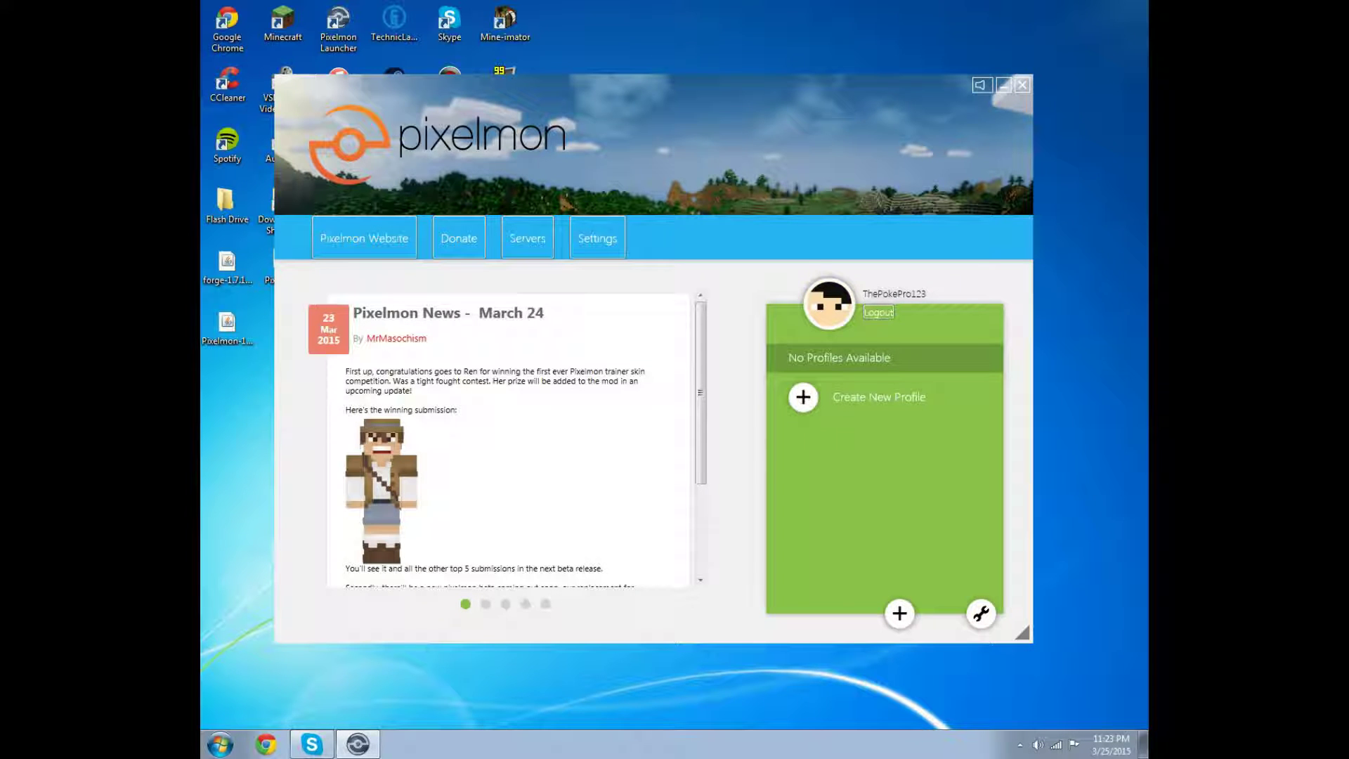
Create a new launcher profile named Pixelmon.
key(Tab)
key(Return)
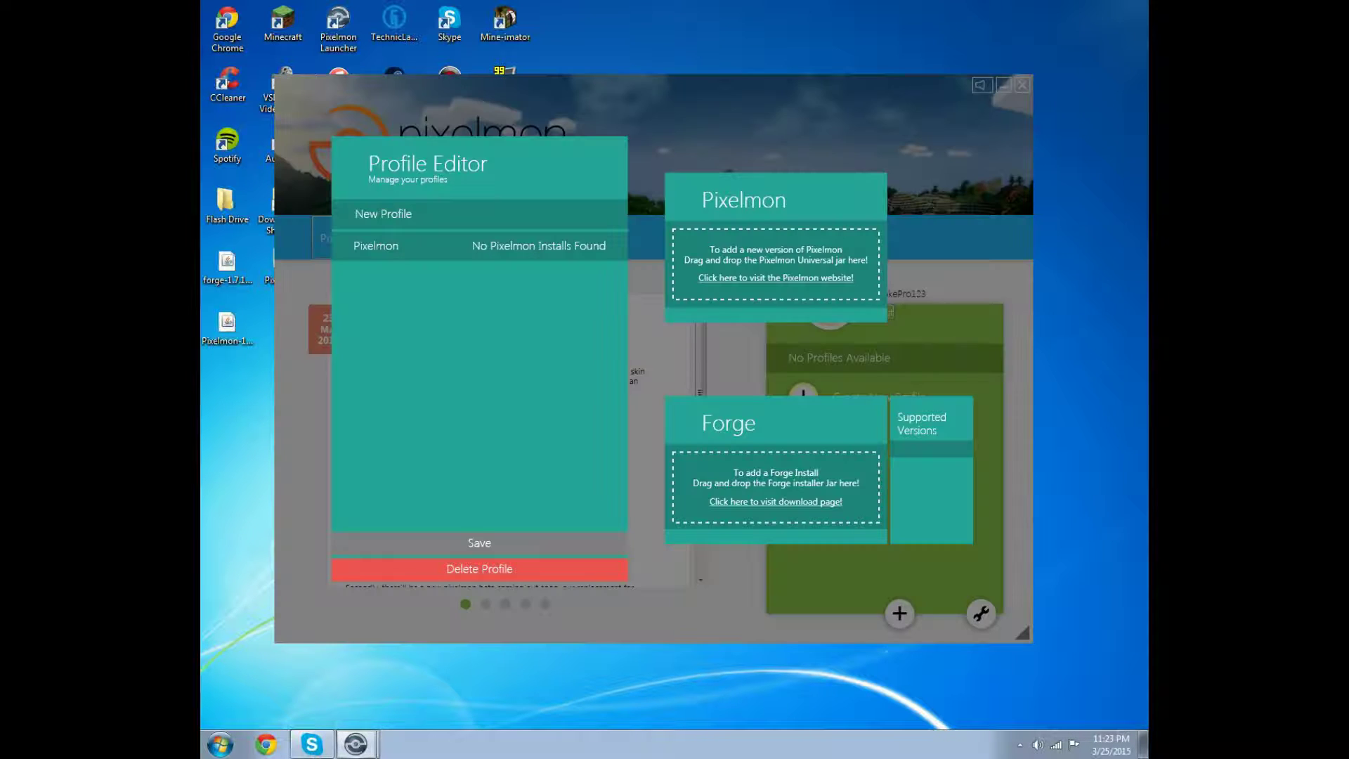
key(BackSpace)
key(BackSpace)
key(BackSpace)
text(Pixelmon)
Add the Pixelmon 3.4.0 jar and the Forge 10.13.2.1230 installer to the profile.
click(227, 327)
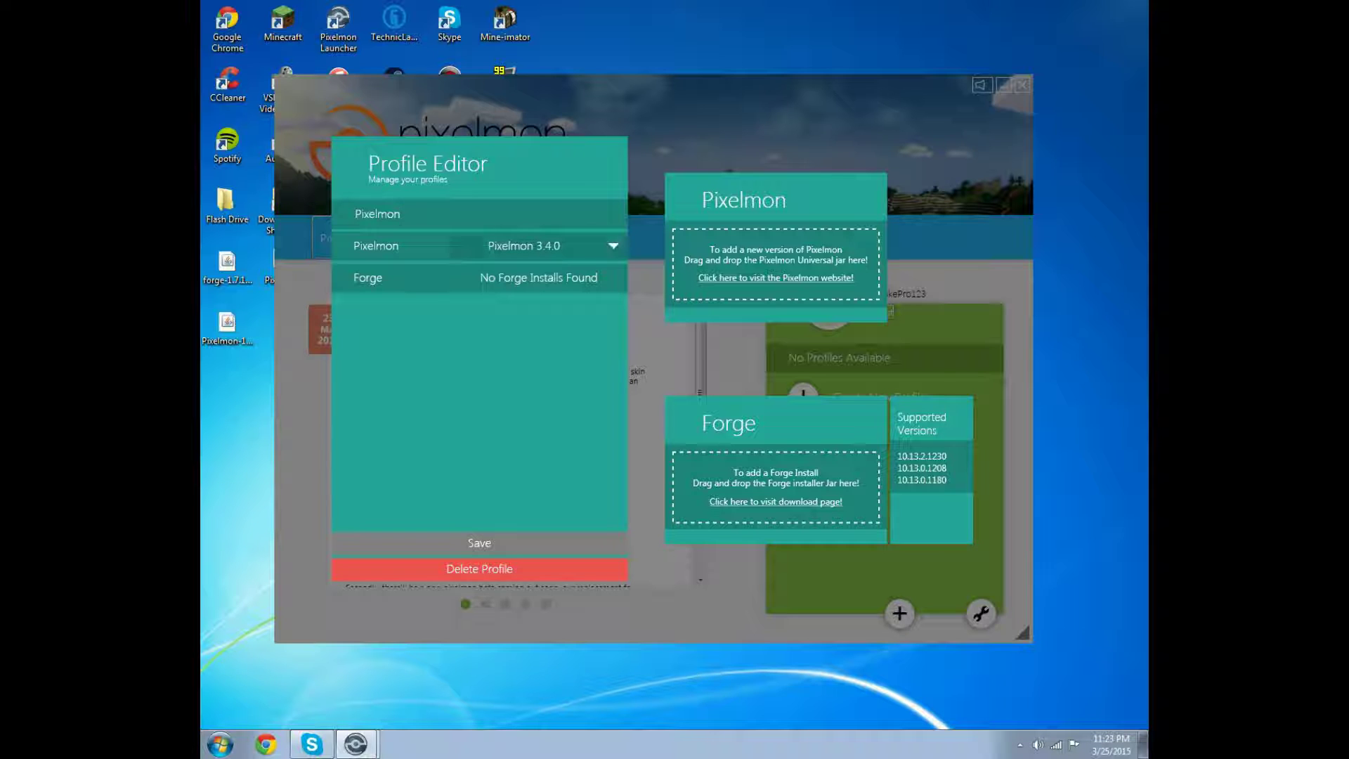
click(613, 246)
click(539, 277)
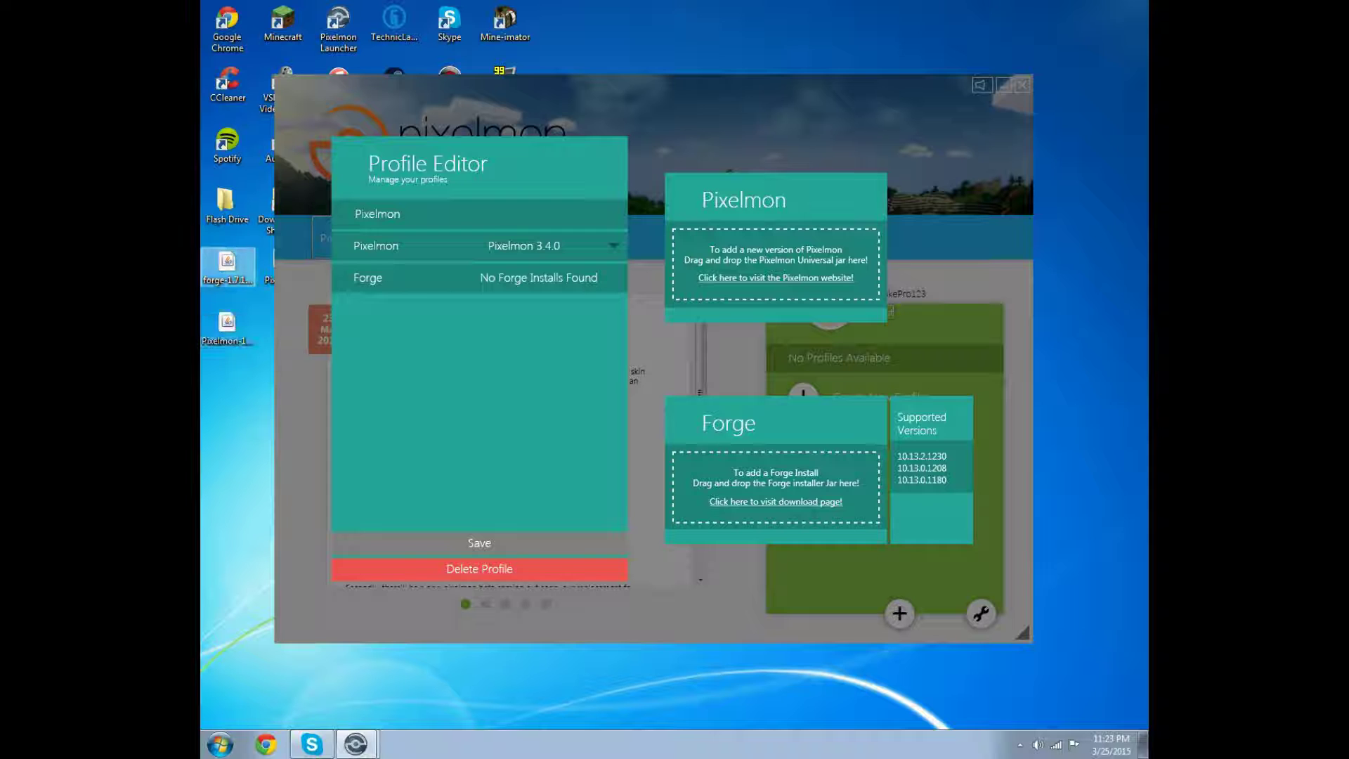
mouse_move(227, 262)
mouse_down()
mouse_move(240, 267)
mouse_move(227, 263)
mouse_up()
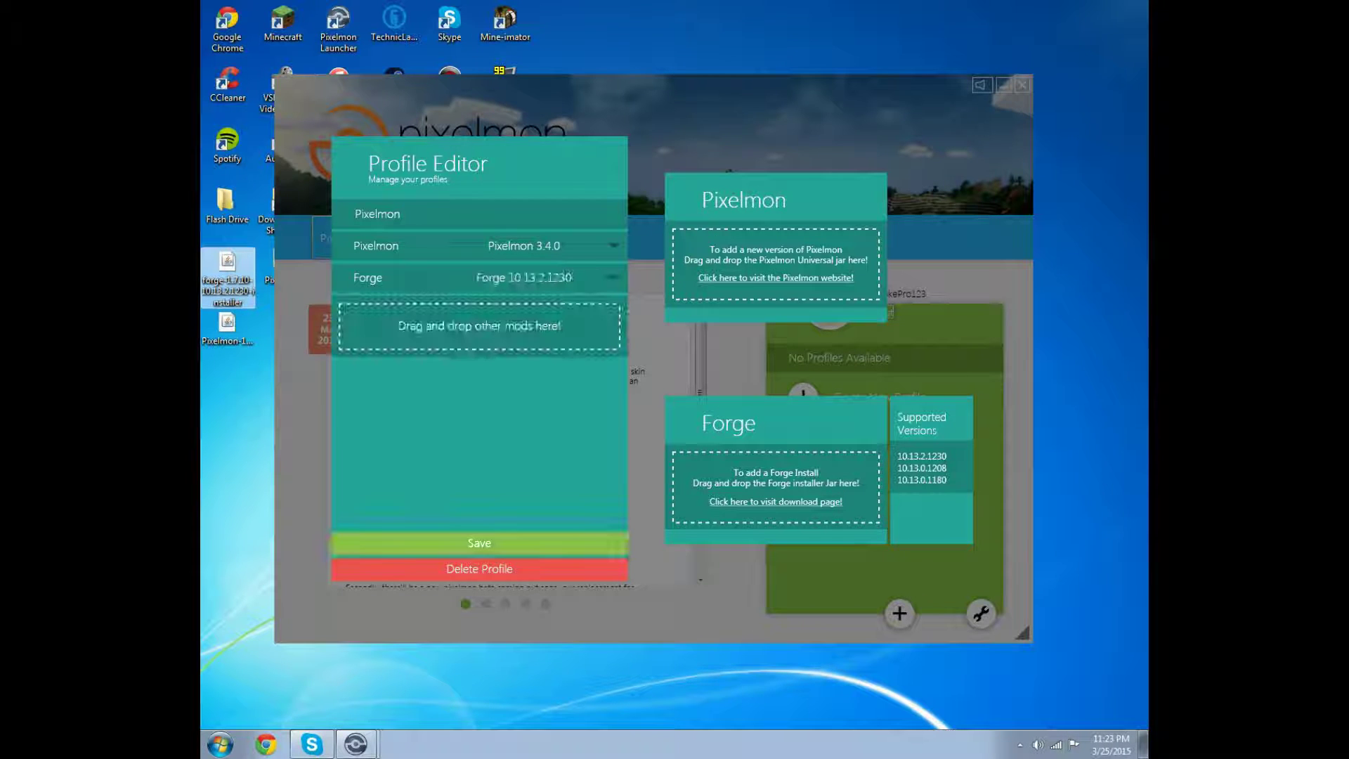
Save the Pixelmon profile and install it until Pixelmon reports a successful install.
click(480, 543)
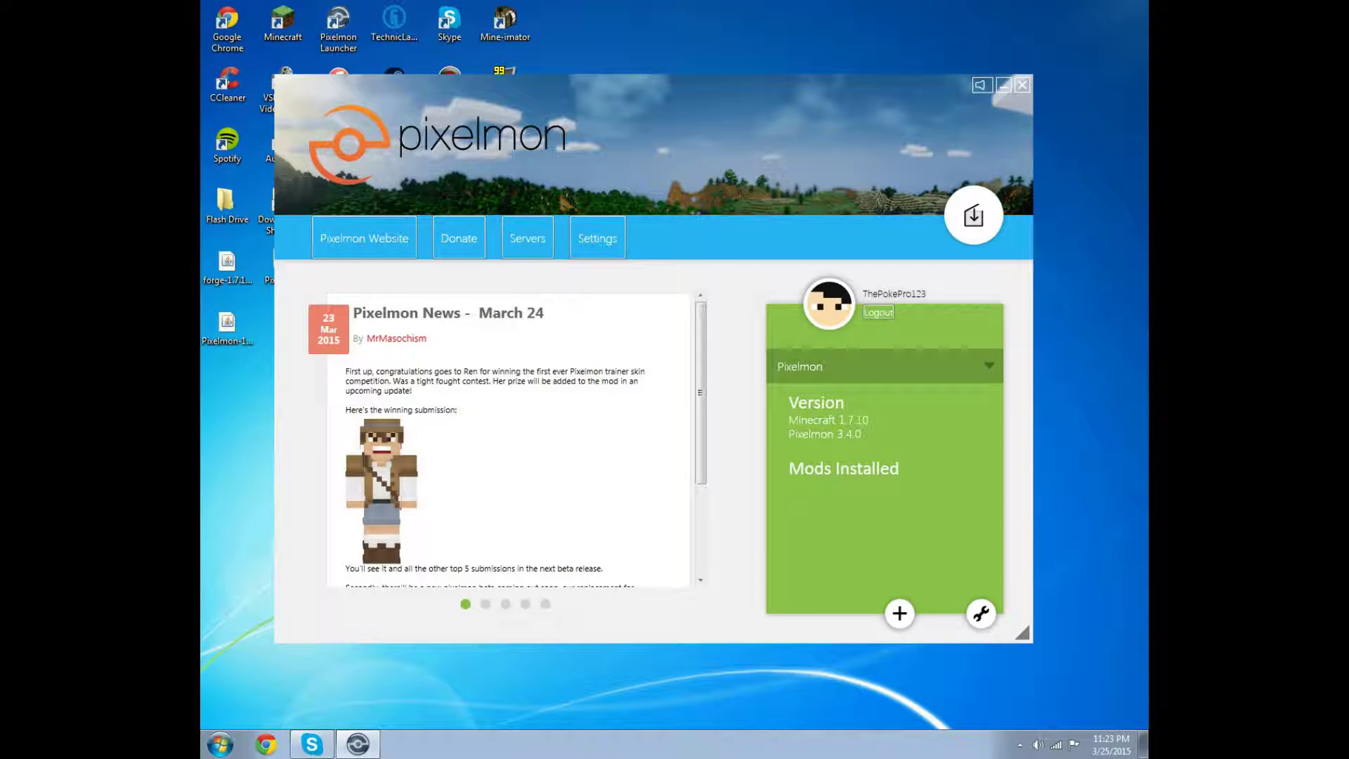
click(973, 216)
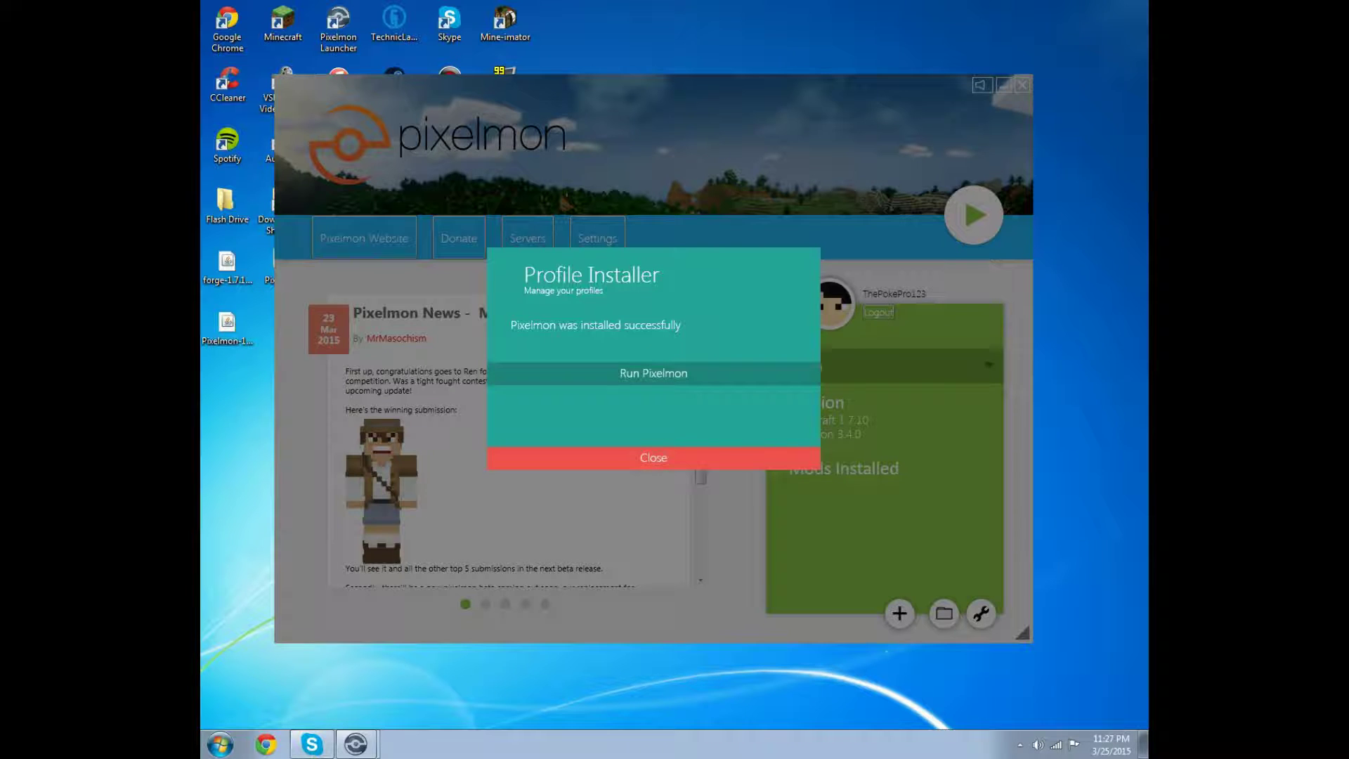
Close the Profile Installer's success confirmation so the profile can launch Minecraft 1.7.10.
key(Escape)
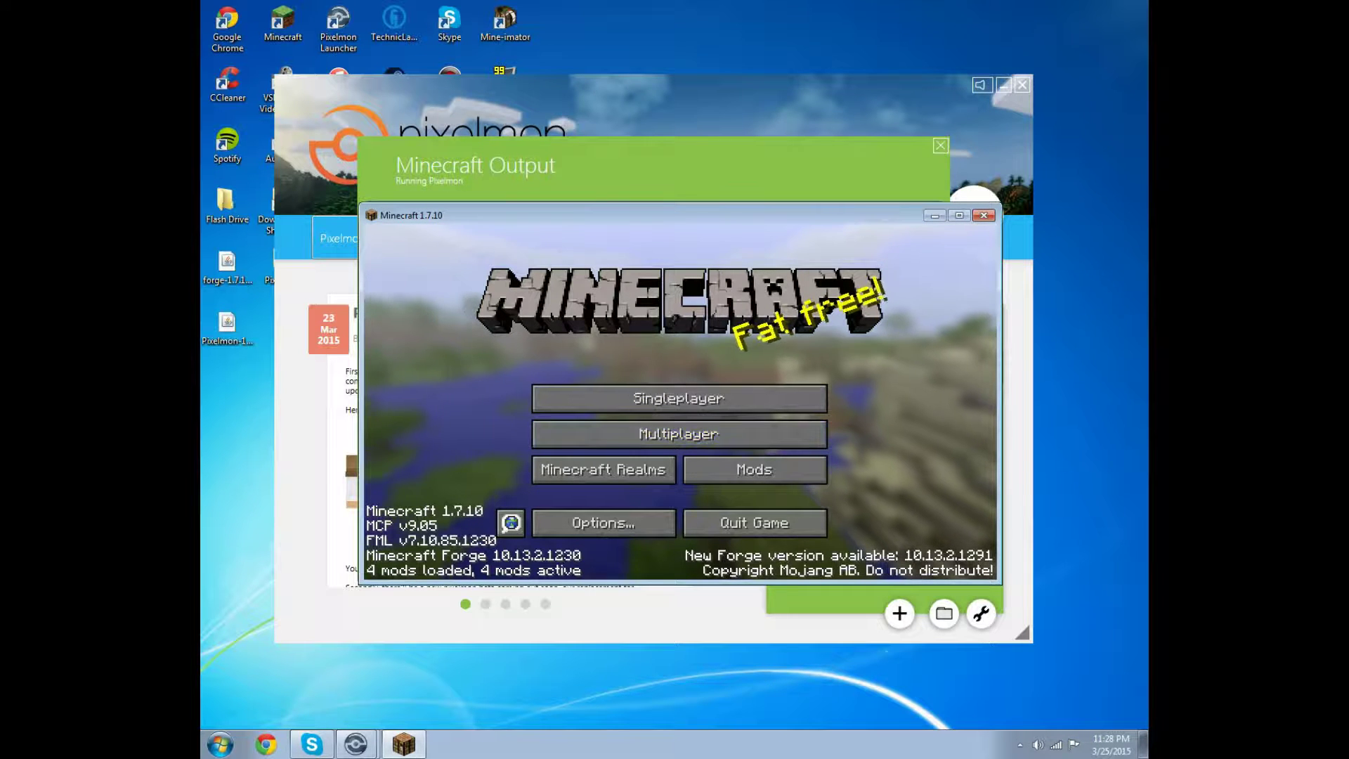
Review the loaded Minecraft Forge and Pixelmon mod details, then return to the title screen.
click(755, 469)
click(443, 390)
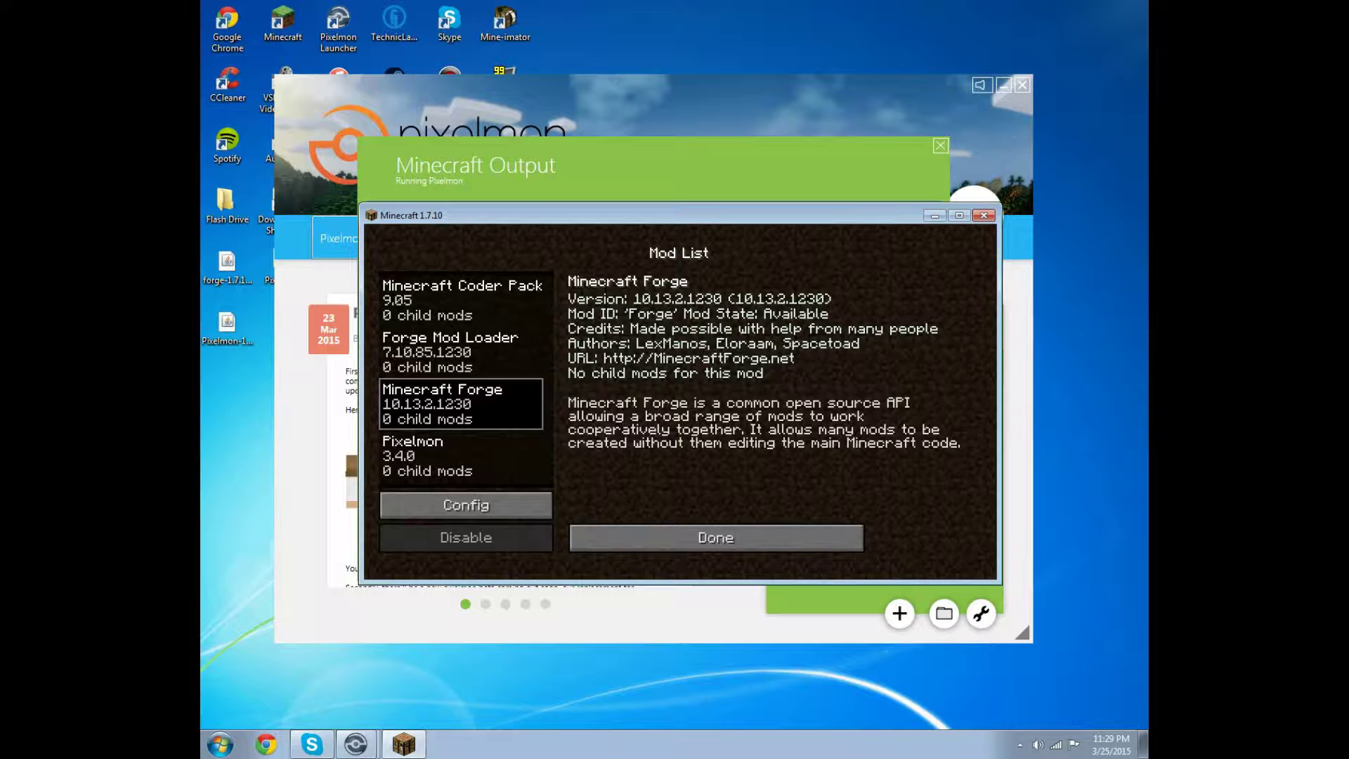
click(415, 441)
click(716, 538)
Start a new singleplayer world named Test with game mode Creative.
click(679, 392)
click(796, 517)
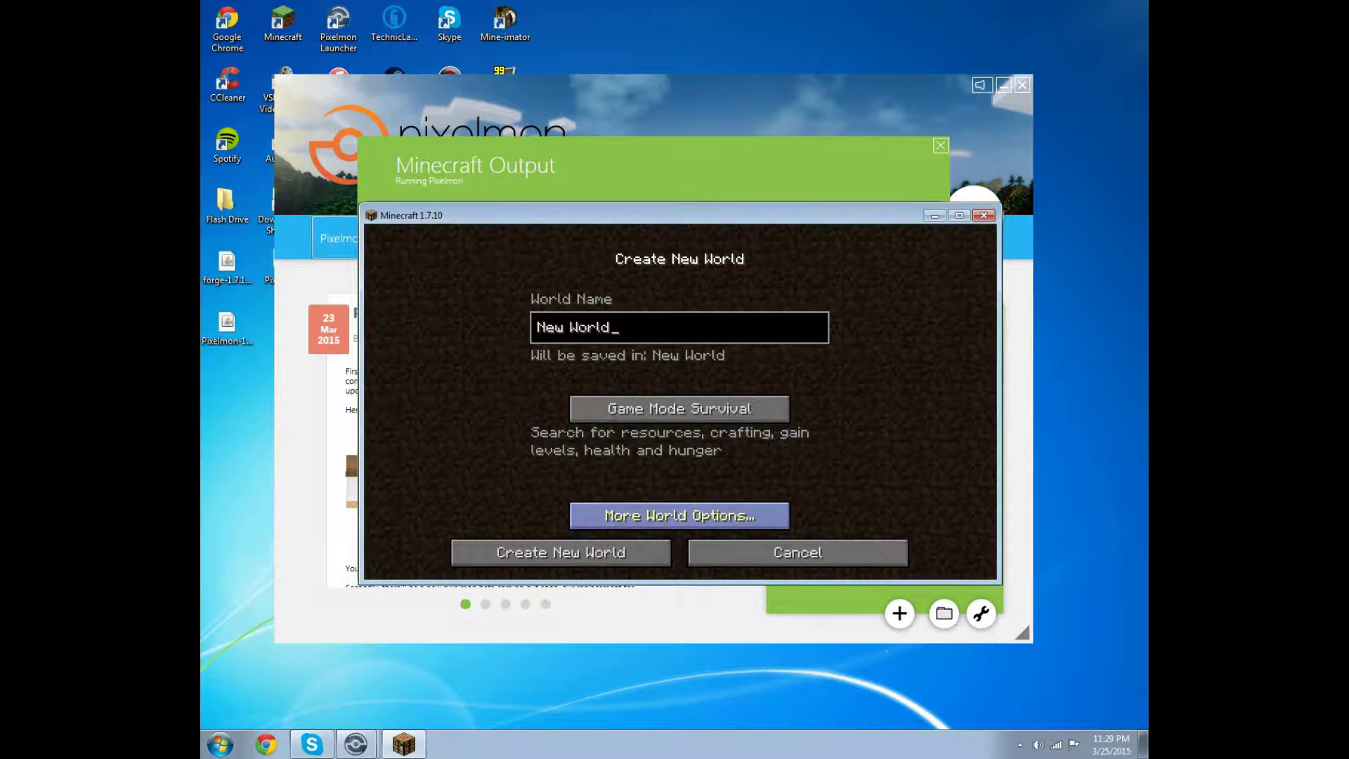
key(BackSpace)
key(BackSpace)
key(BackSpace)
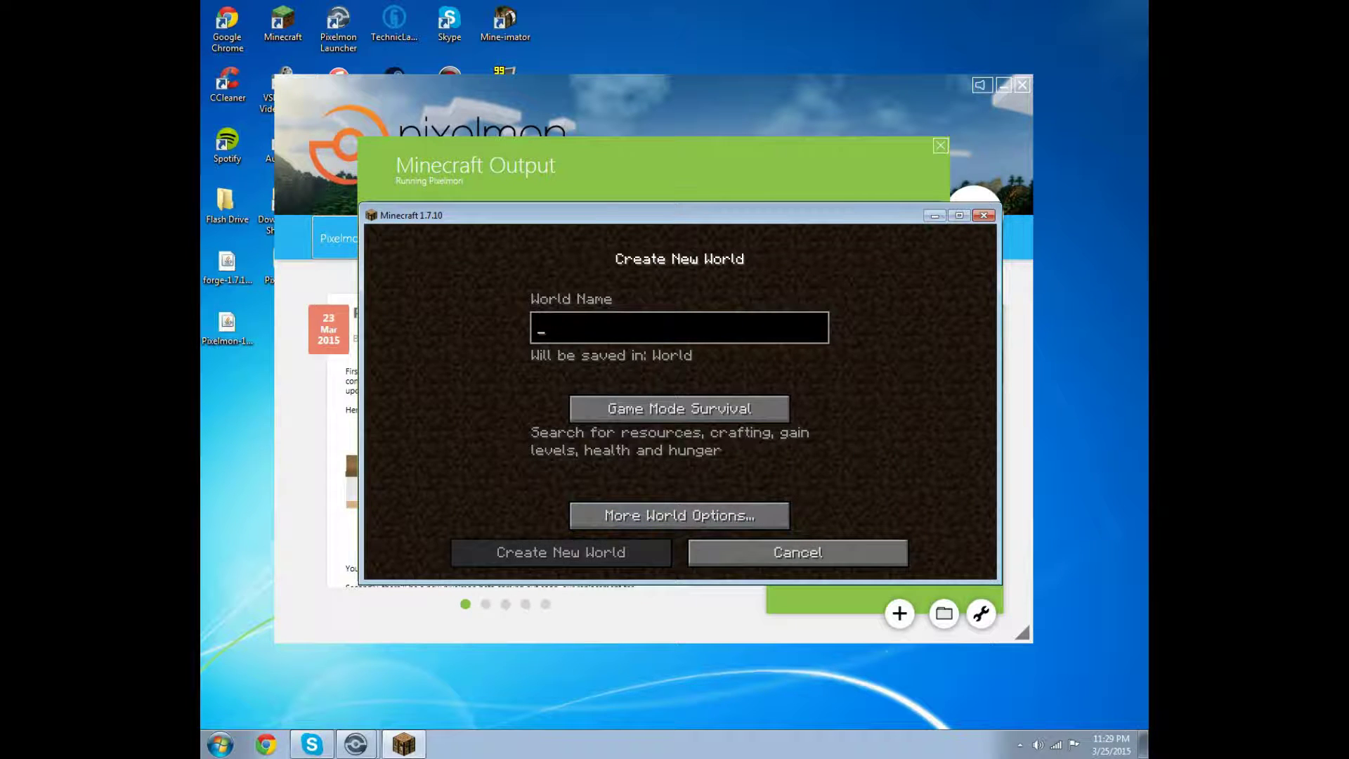
text(Test)
click(679, 409)
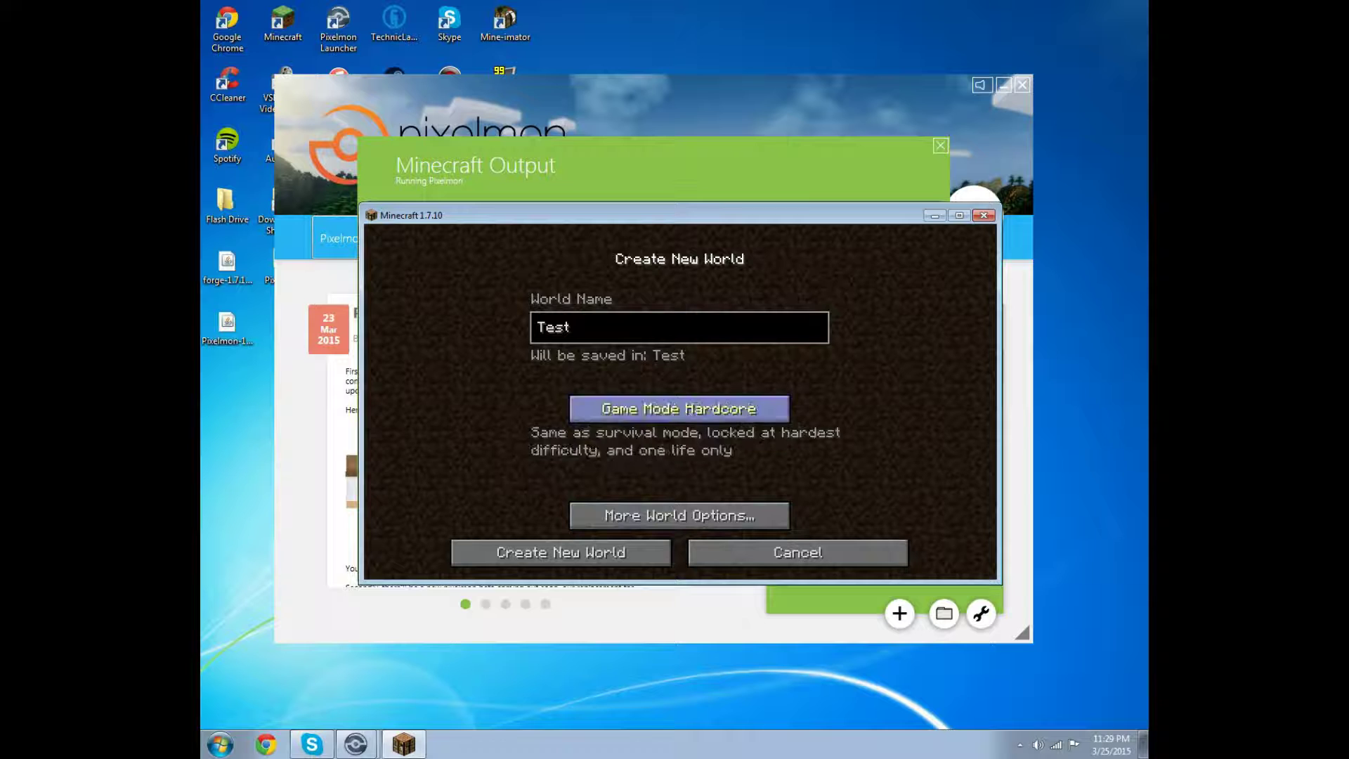
click(679, 408)
Set the world type to Superflat and turn Generate Structures off.
click(679, 515)
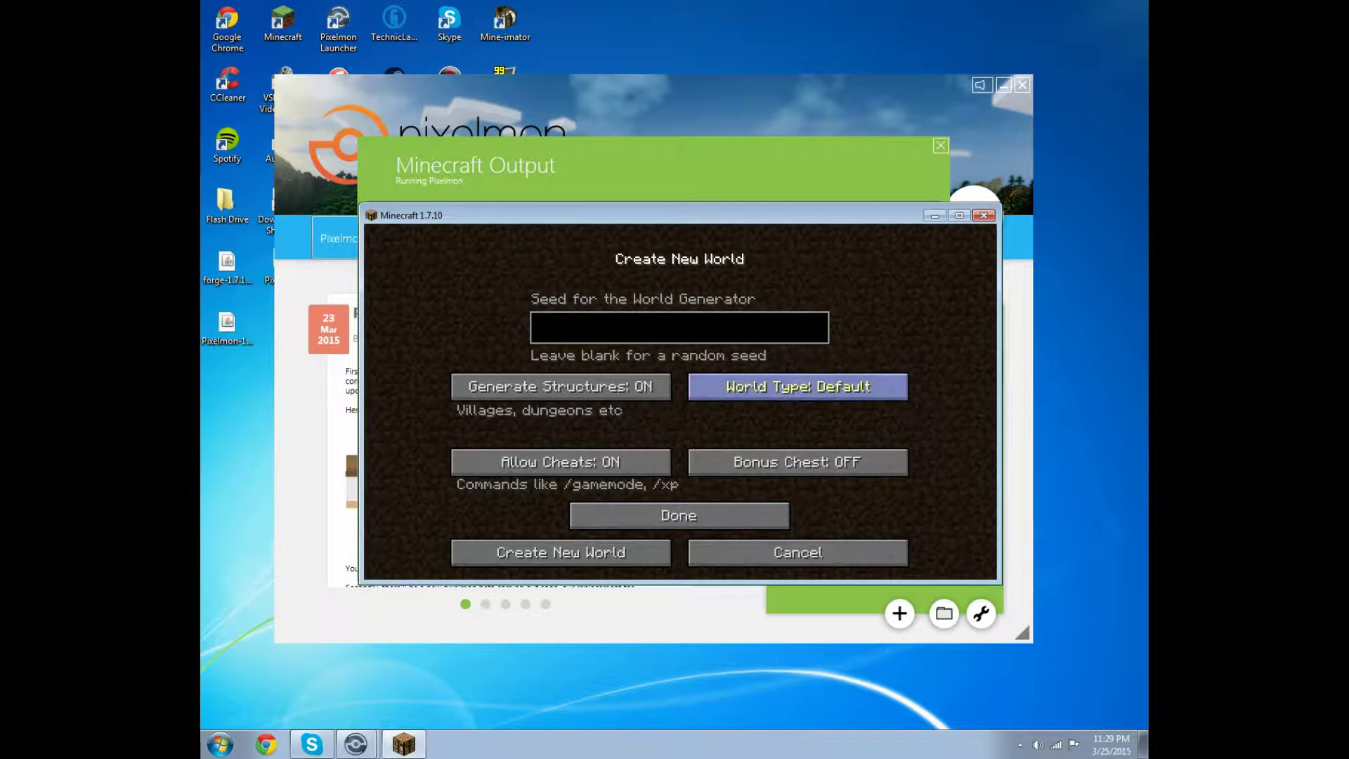
click(798, 386)
click(560, 386)
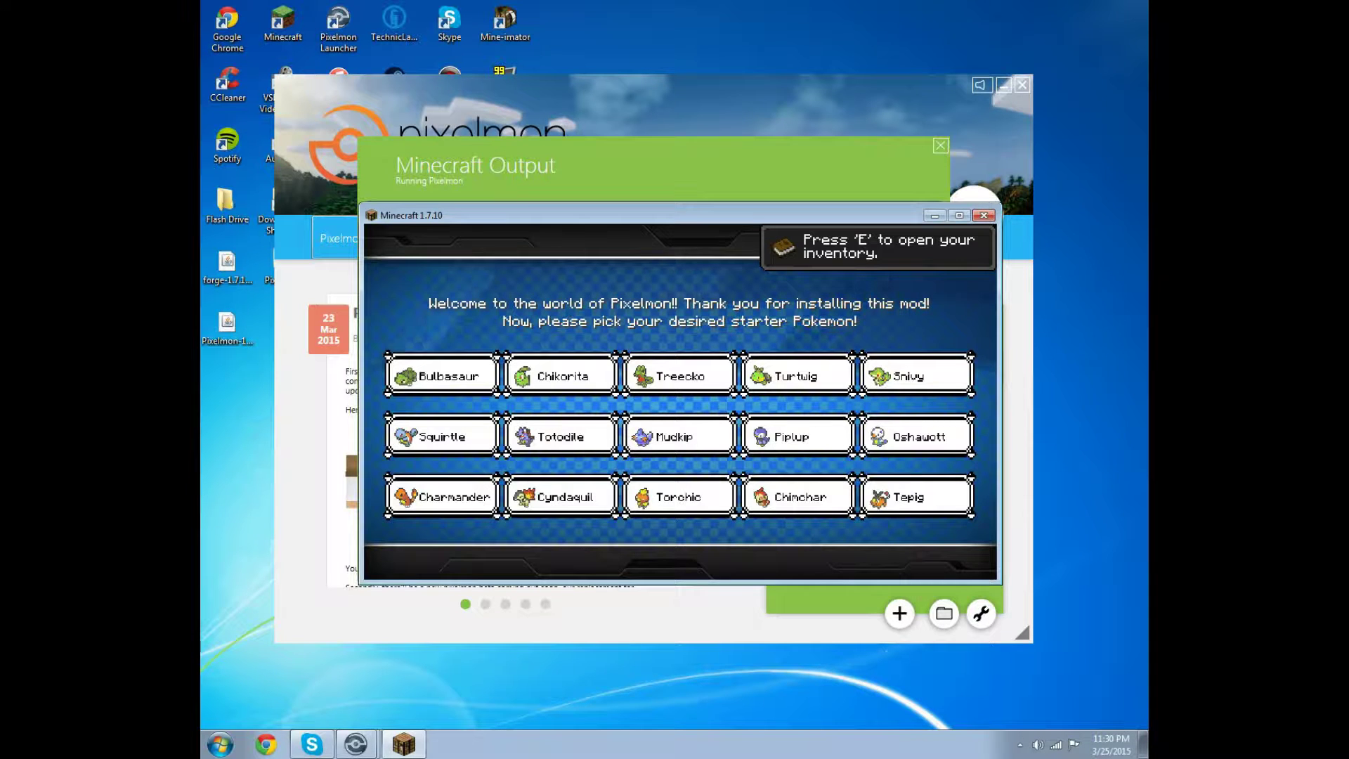
Pick Bulbasaur as the starter Pokémon on the Pixelmon welcome screen.
click(442, 376)
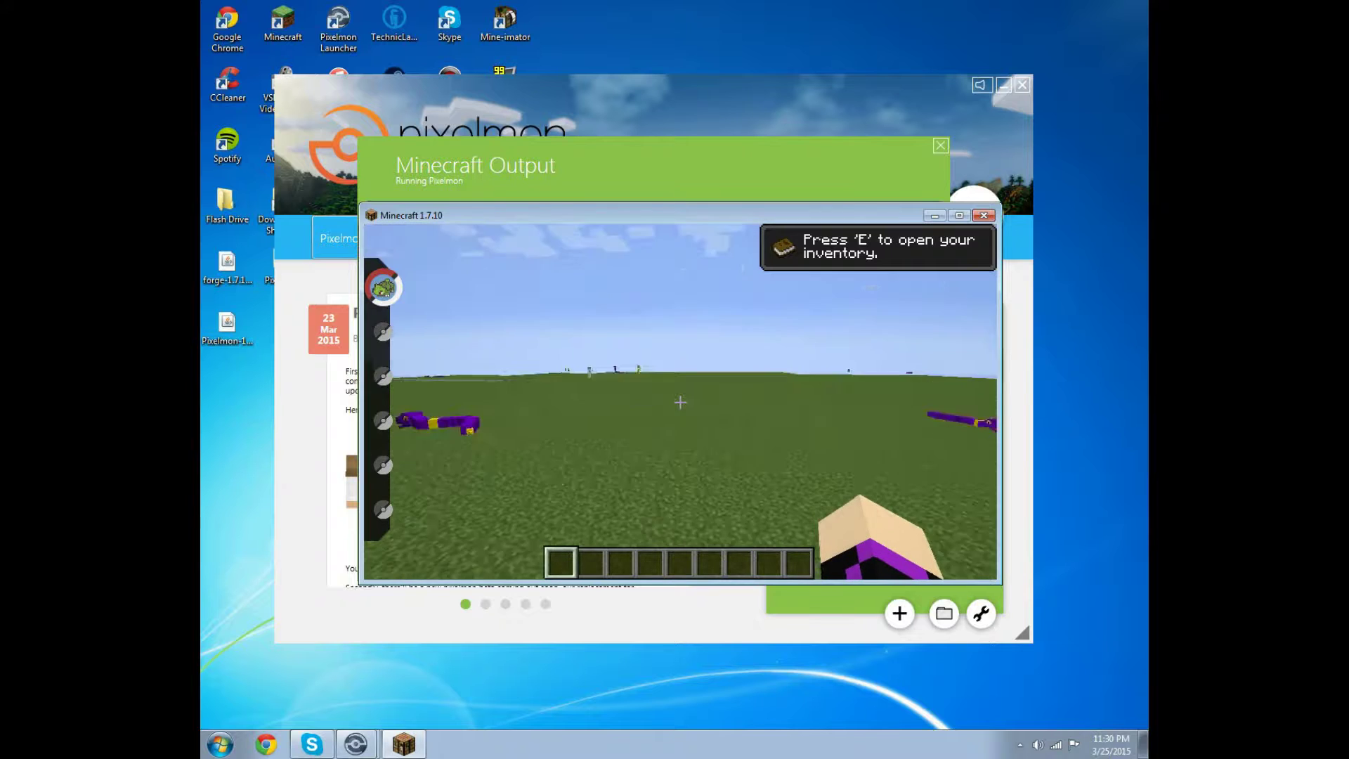
Walk across the plain past a wild Drowzee and Voltorb toward the village.
key(w)
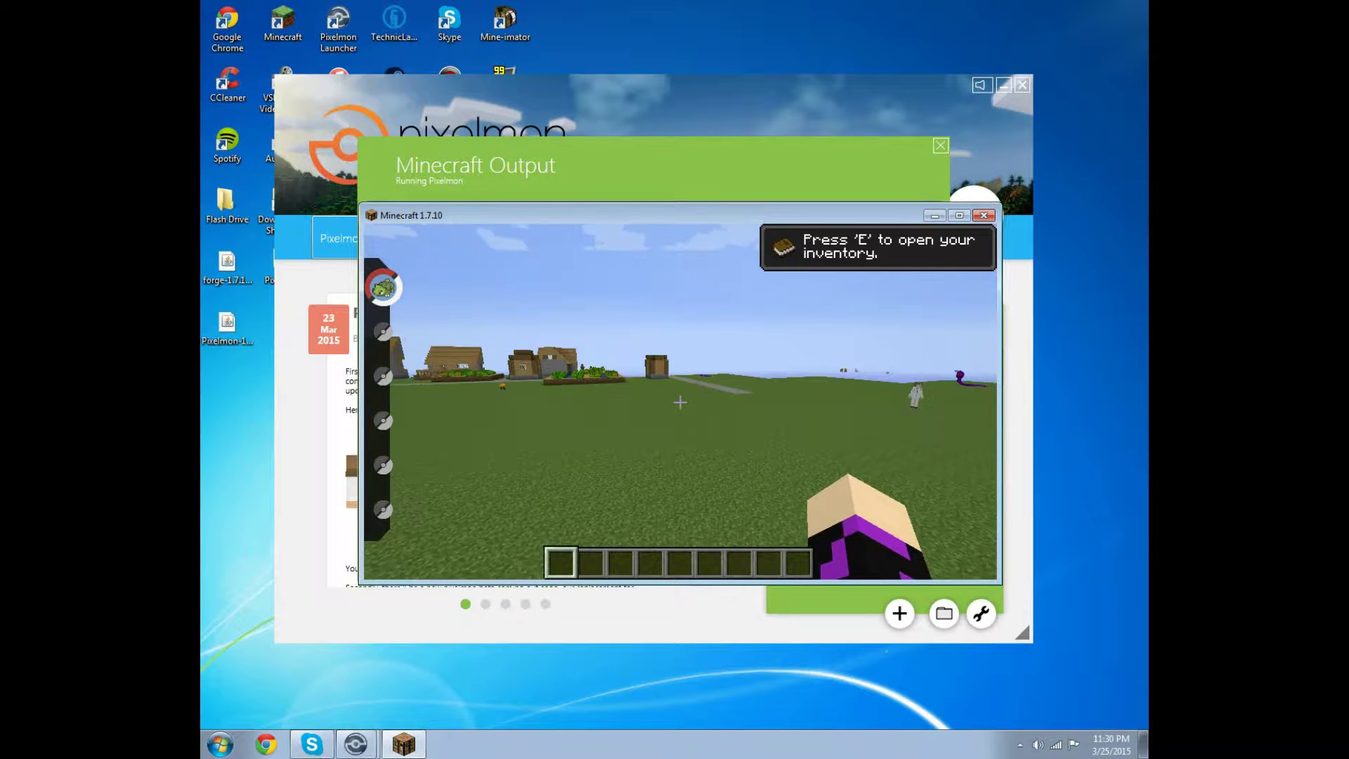
key(w)
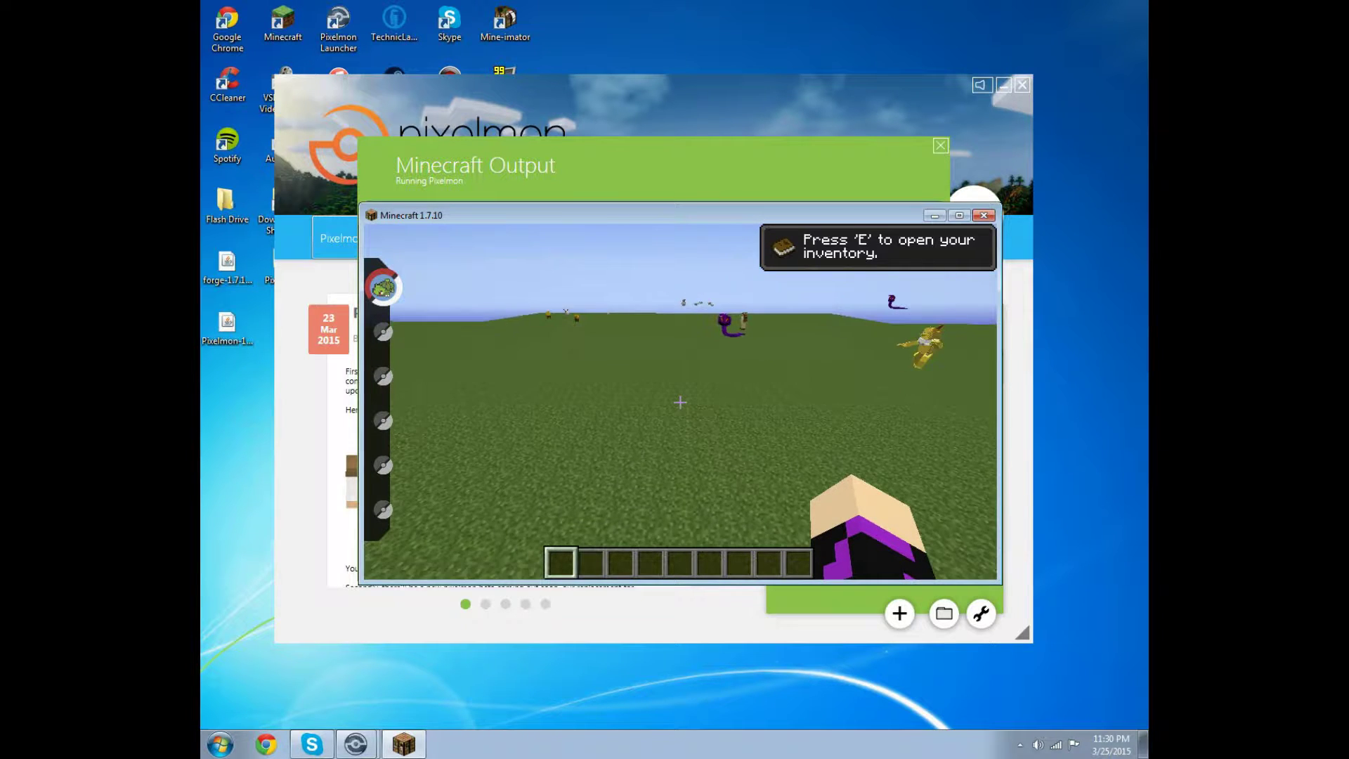
key(w)
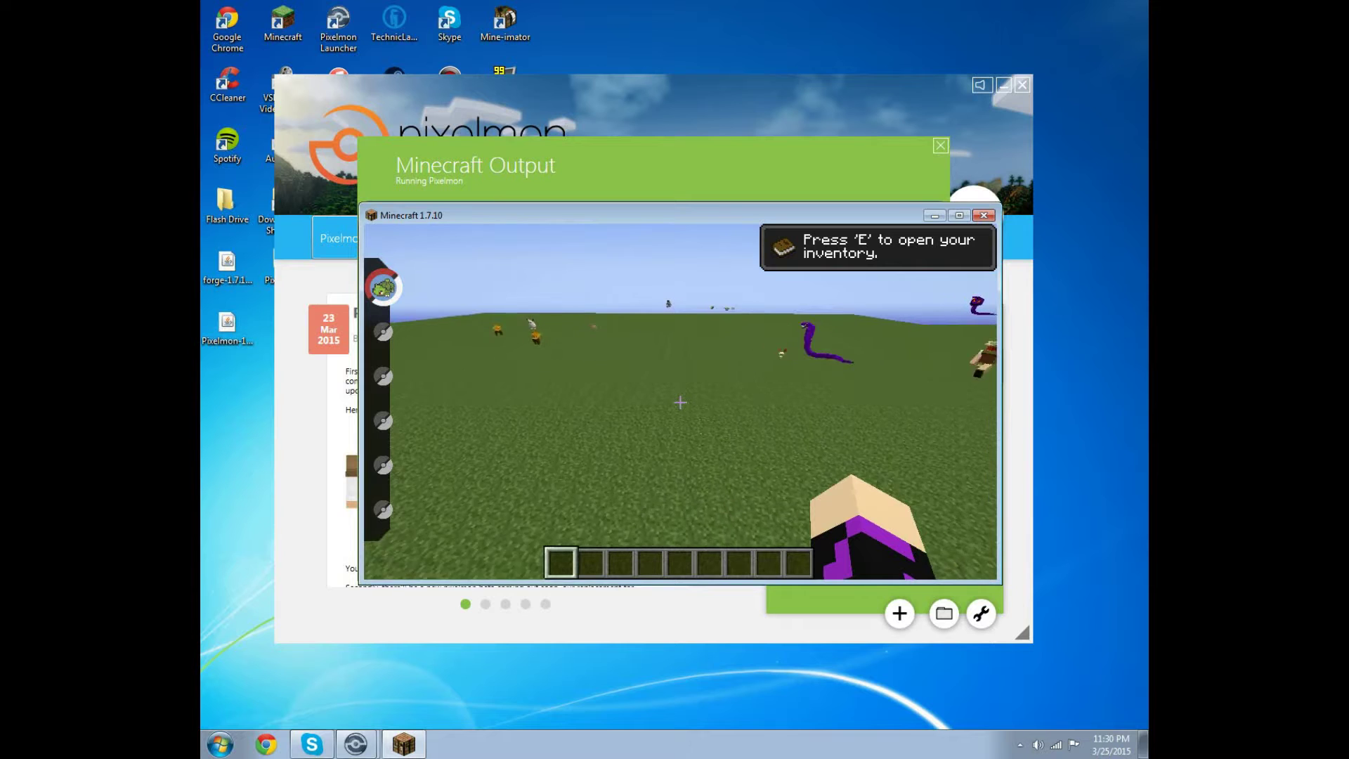
key(w)
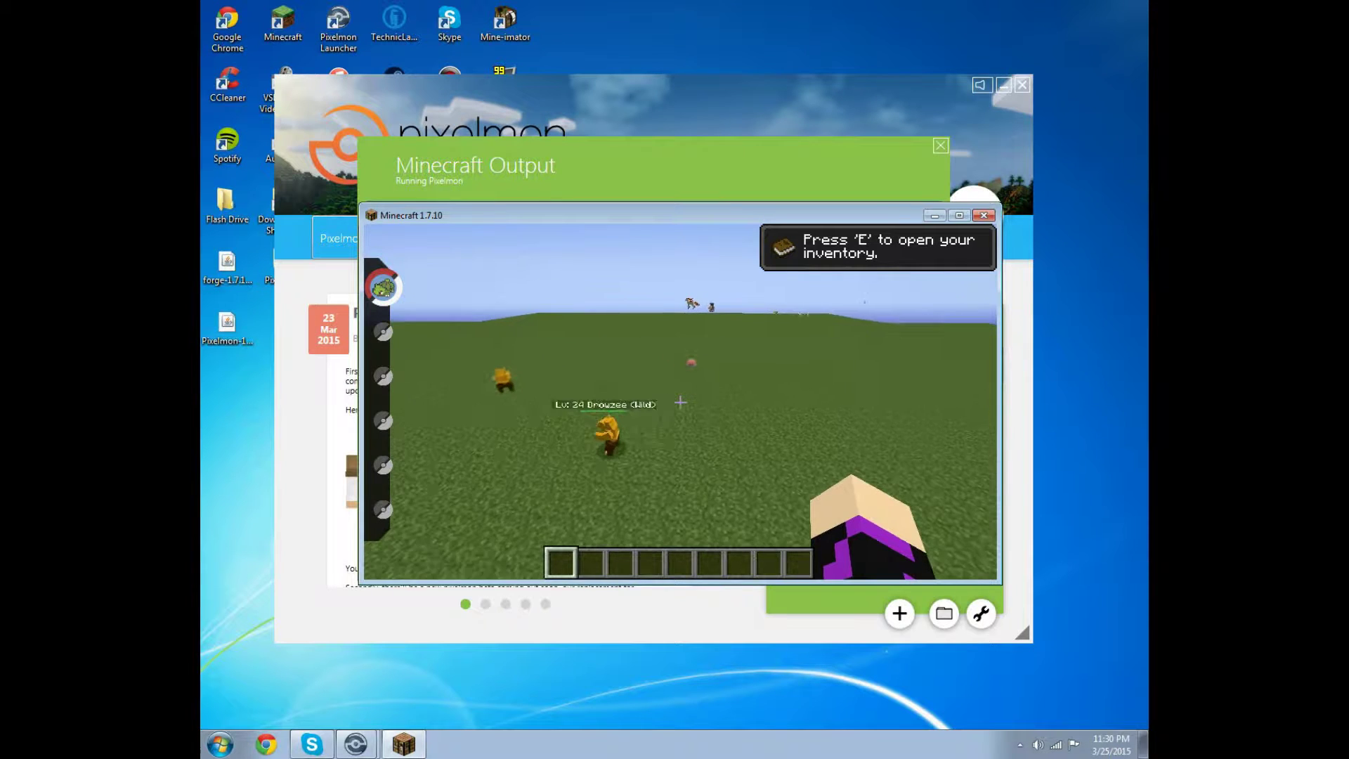
key(r)
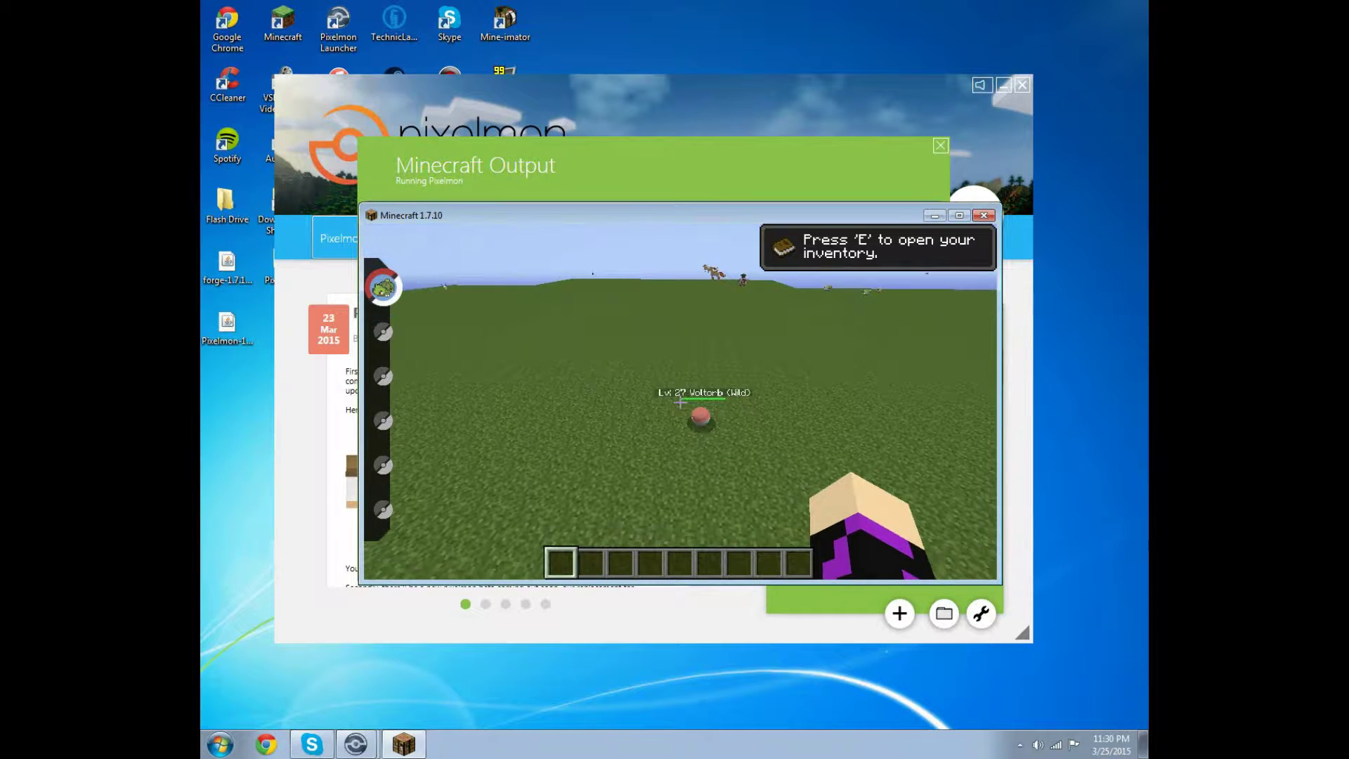
key(w)
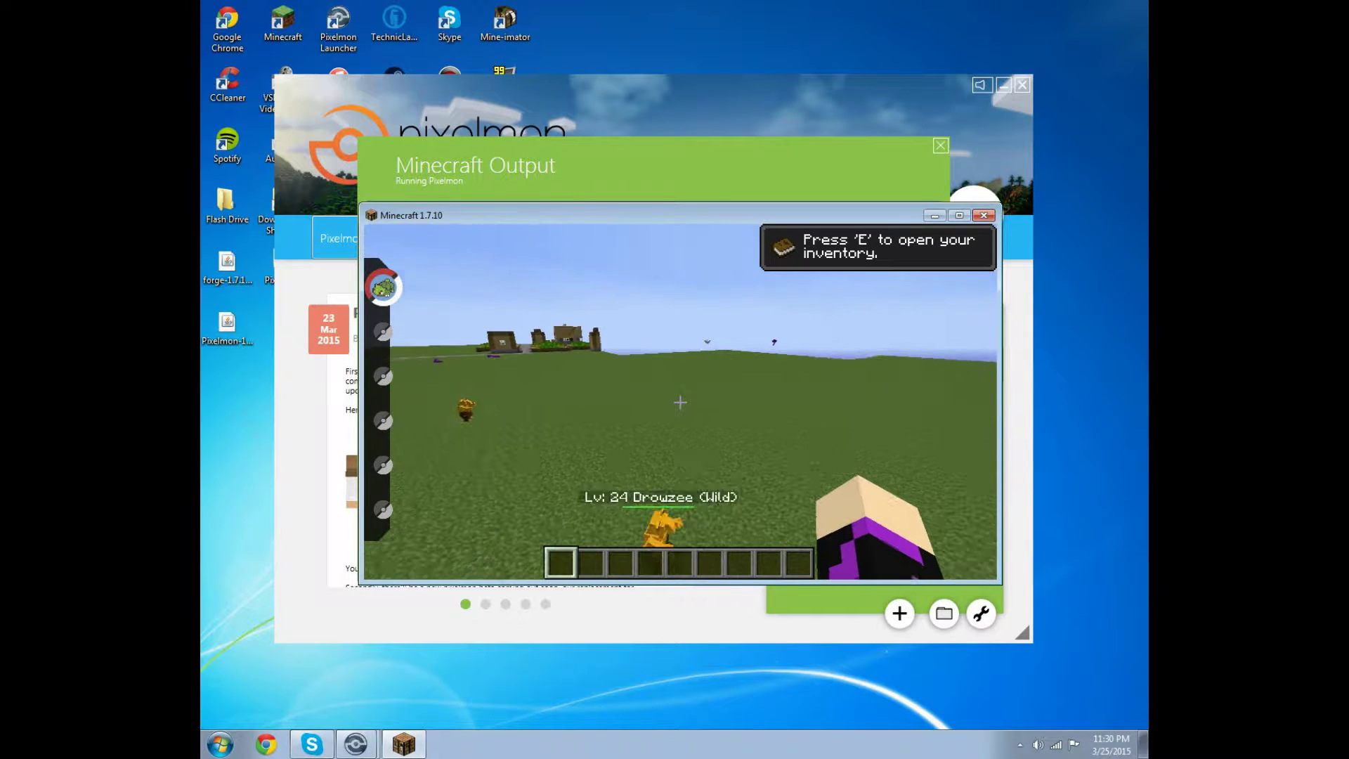
key(w)
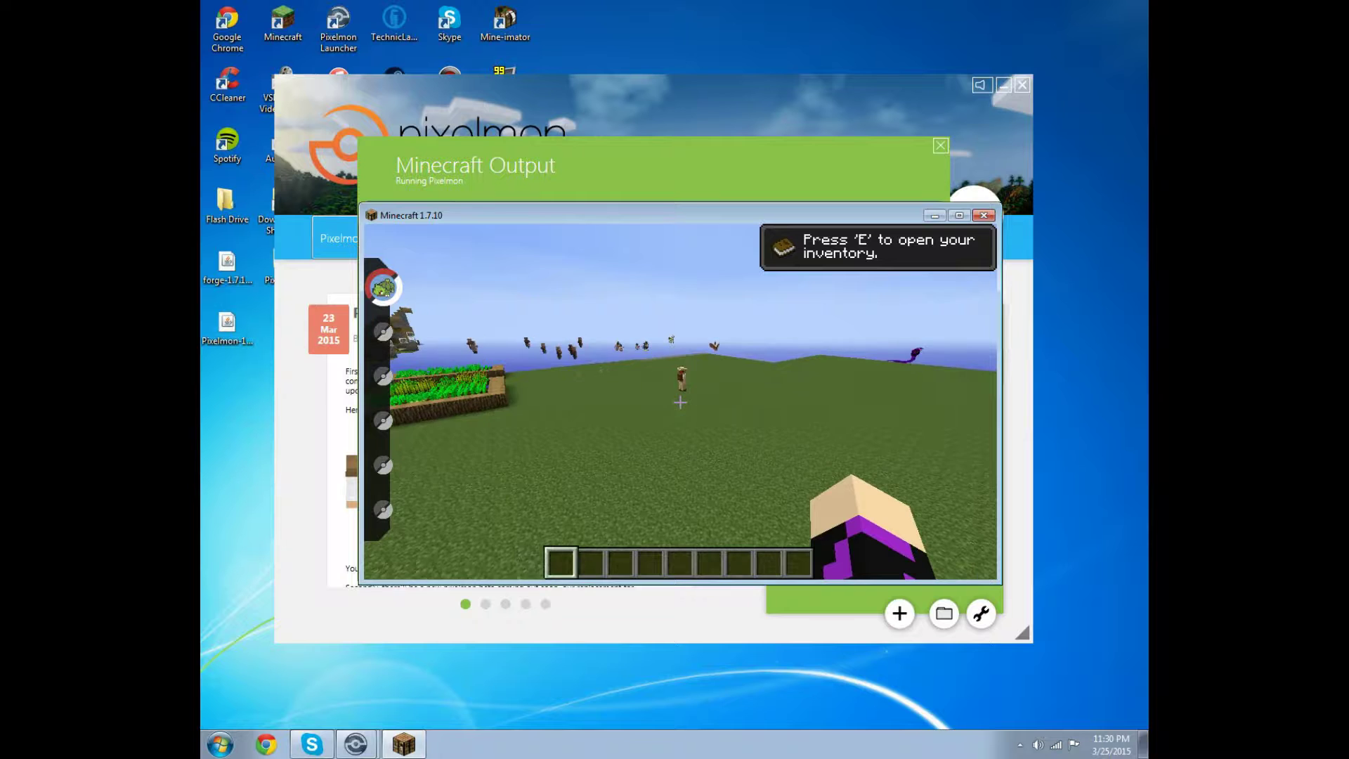
Approach the hat-wearing NPC, then follow the gravel path to the crop farm's log border.
key(w)
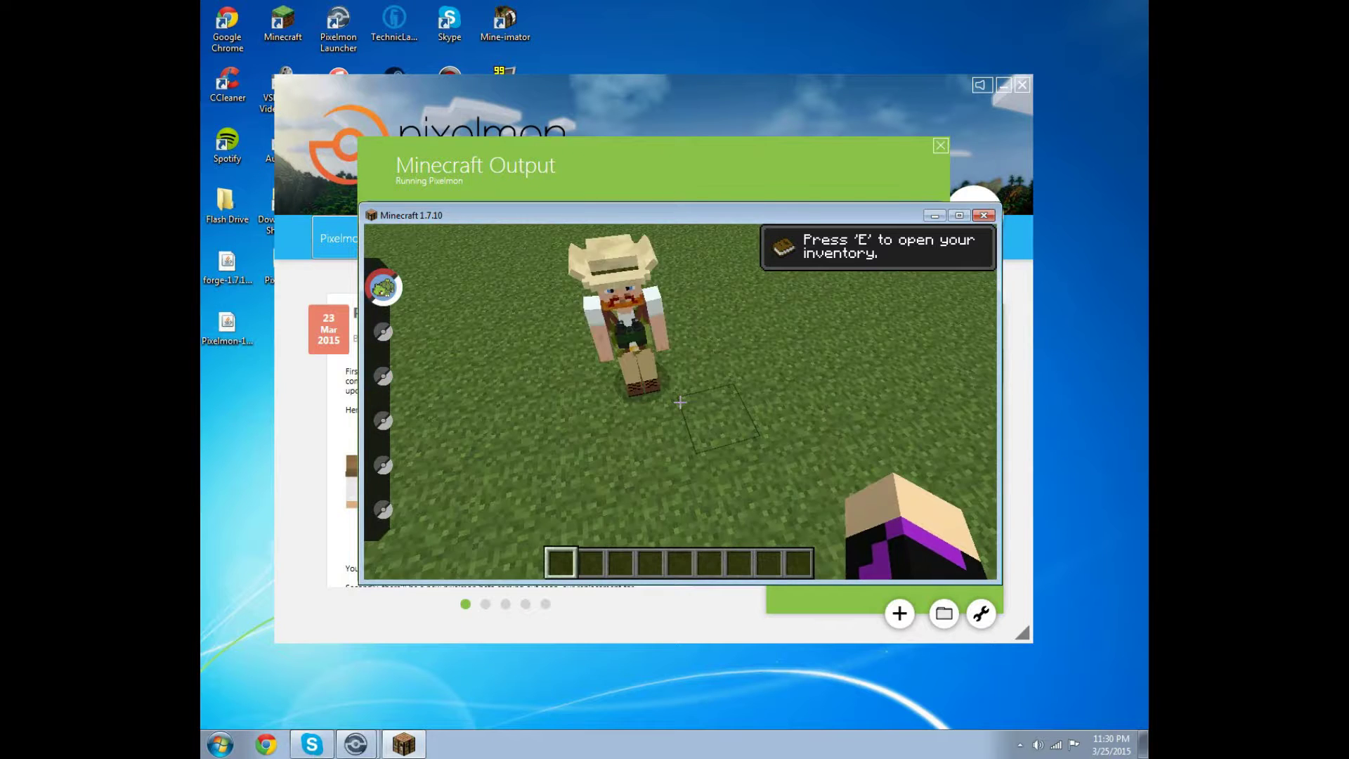
key(w)
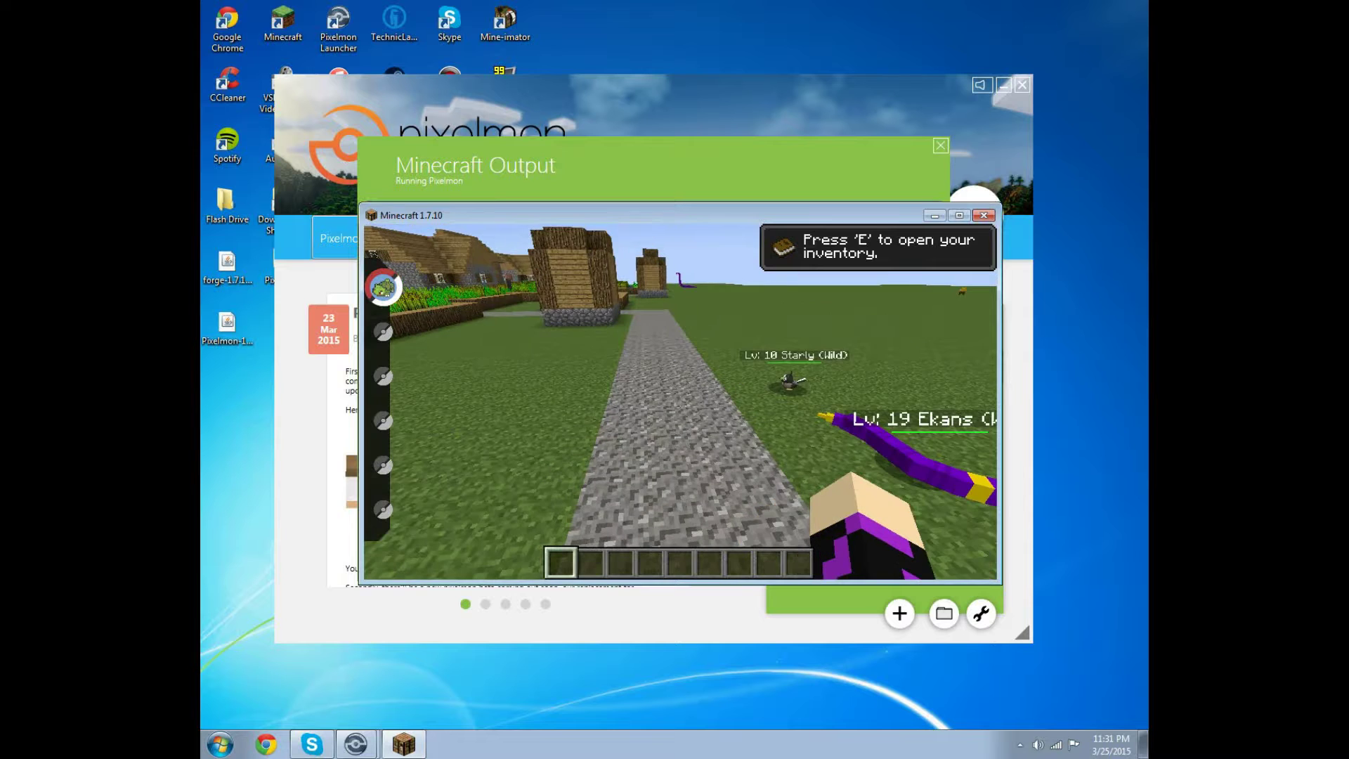
key(w)
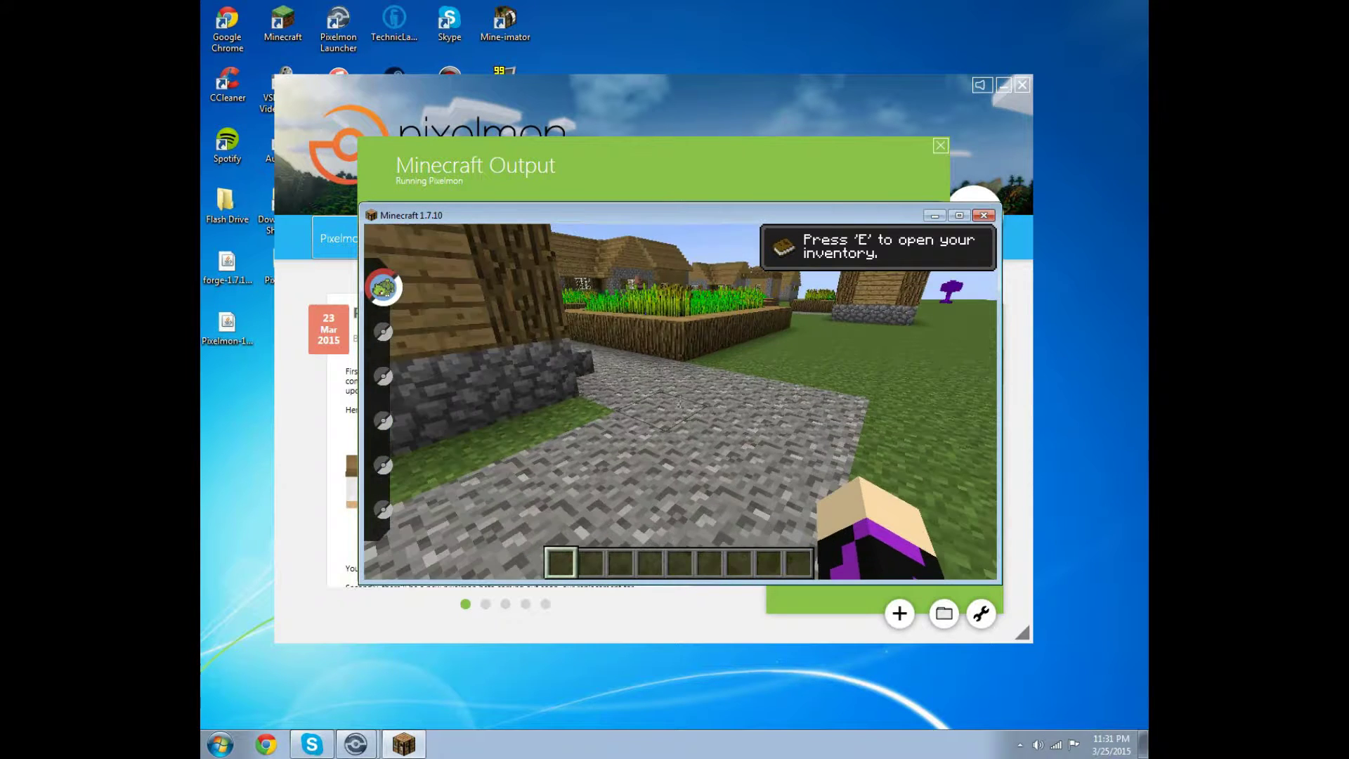
key(w)
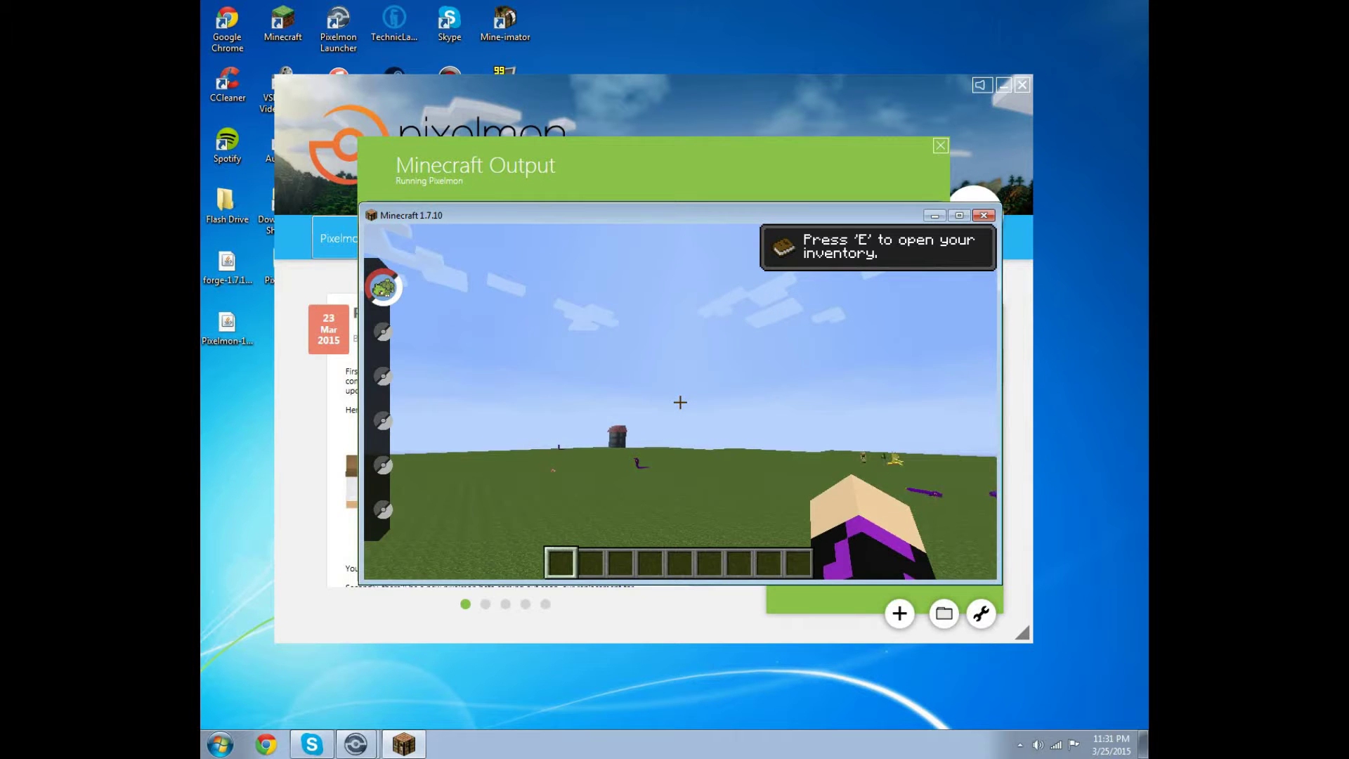
Cycle the camera with F5 to the front-facing third-person view of the character.
key(F5)
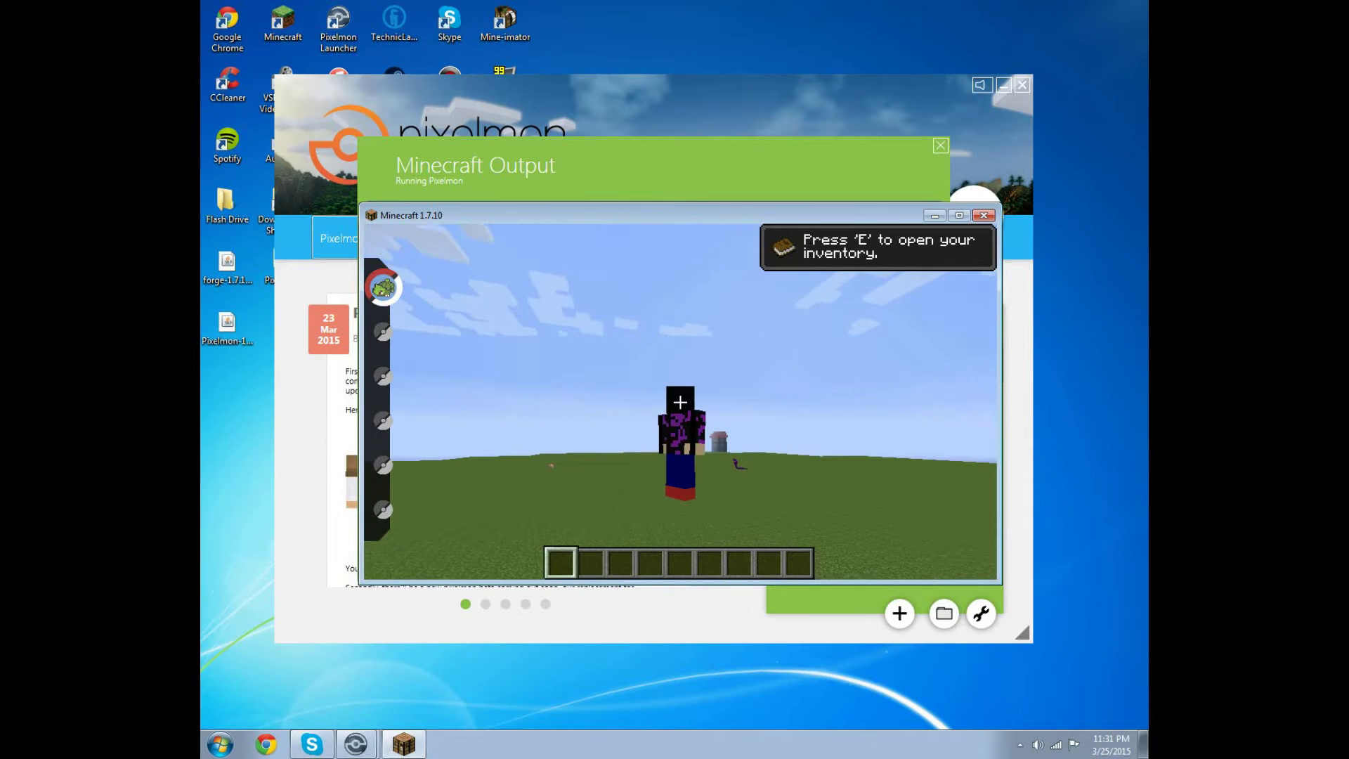
key(F5)
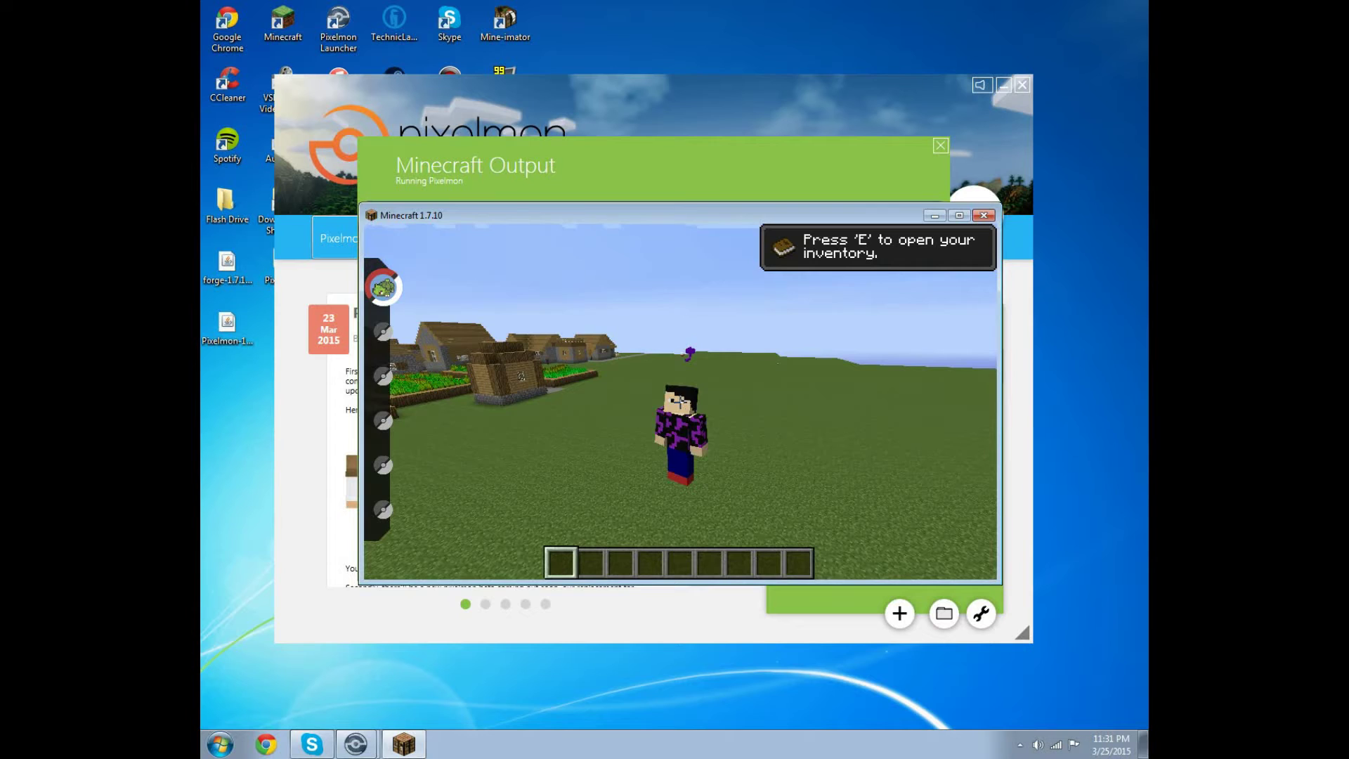